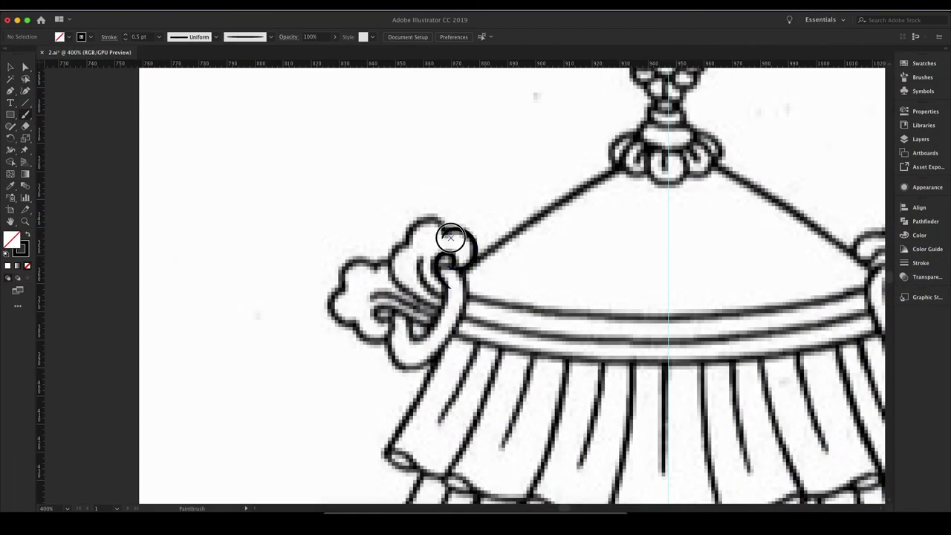
- Trace the left cloud scroll's edge, lower curve and curl with brush strokes
{"action": "left_click_drag", "start_coordinate": [419, 254], "coordinate": [406, 286]}
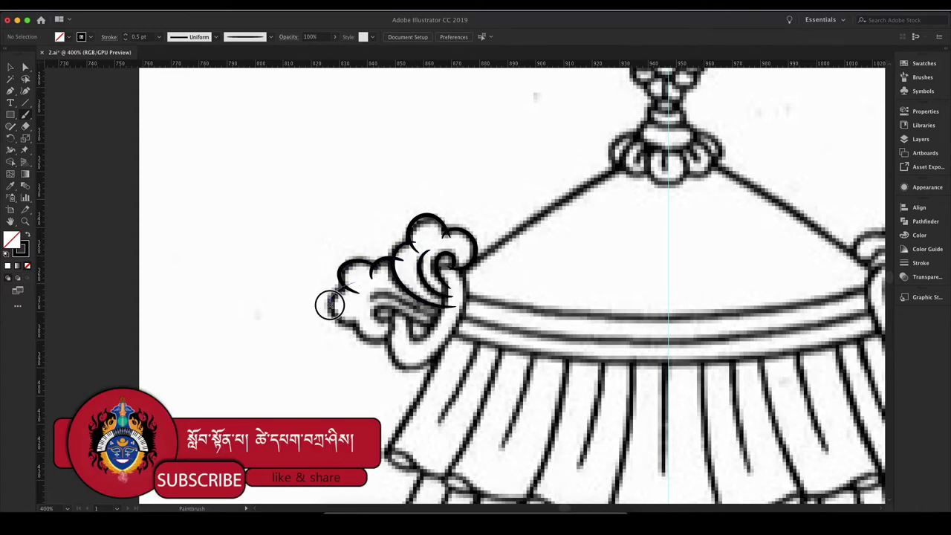
{"action": "left_click_drag", "start_coordinate": [367, 339], "coordinate": [375, 336]}
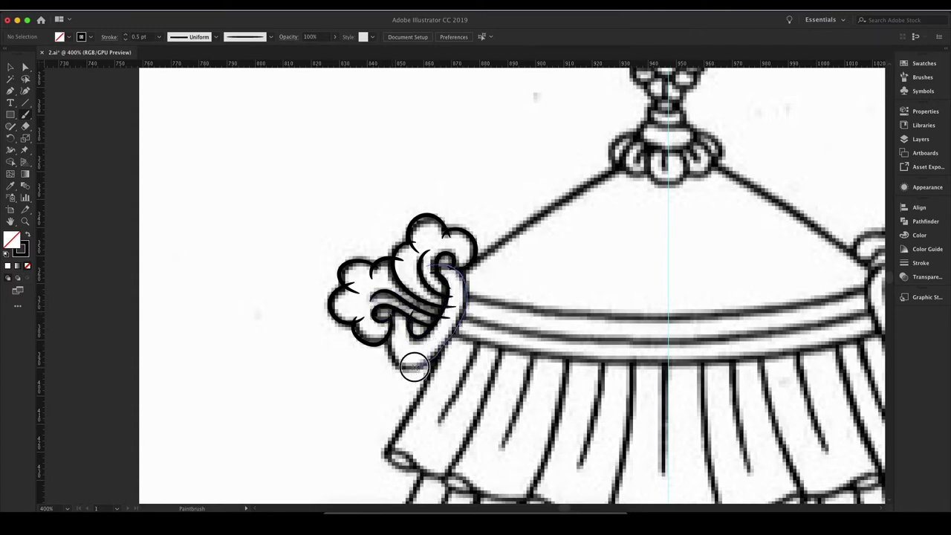
{"action": "left_click_drag", "start_coordinate": [385, 321], "coordinate": [390, 297]}
- Zoom in on the fringe and brush its left fold lines and wavy hem
{"action": "key", "text": "F7"}
{"action": "key", "text": "F7"}
{"action": "key", "text": "super+equal"}
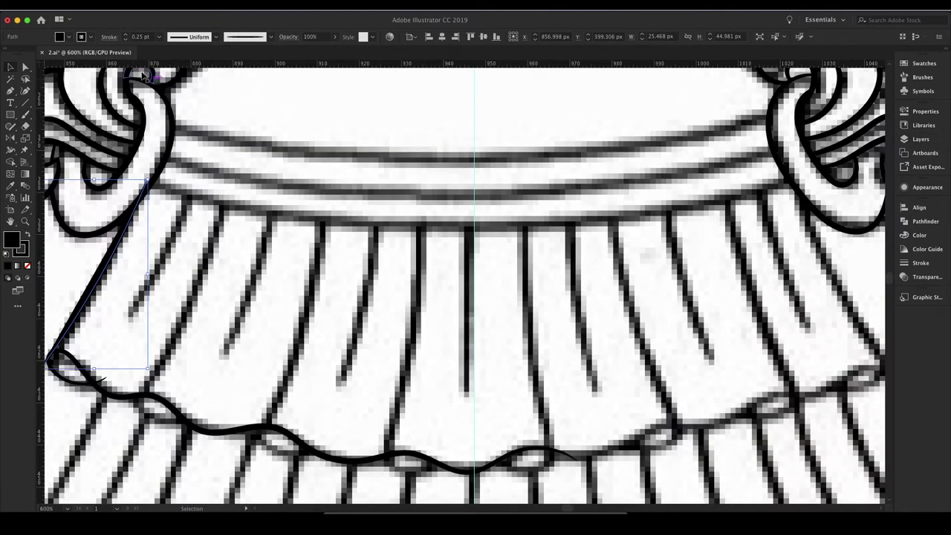
{"action": "key", "text": "super+shift+a"}
{"action": "scroll", "coordinate": [230, 367], "scroll_direction": "down", "scroll_amount": 1}
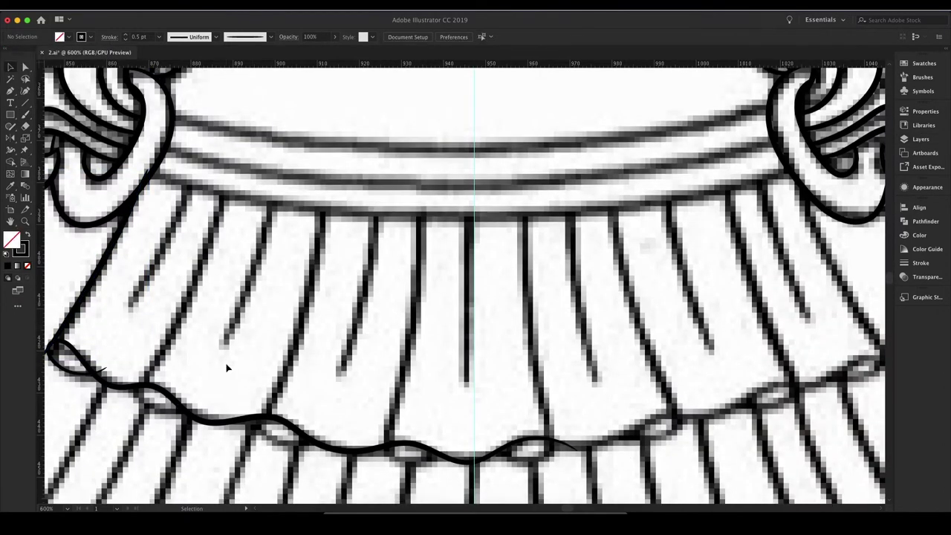
{"action": "scroll", "coordinate": [227, 365], "scroll_direction": "down", "scroll_amount": 1}
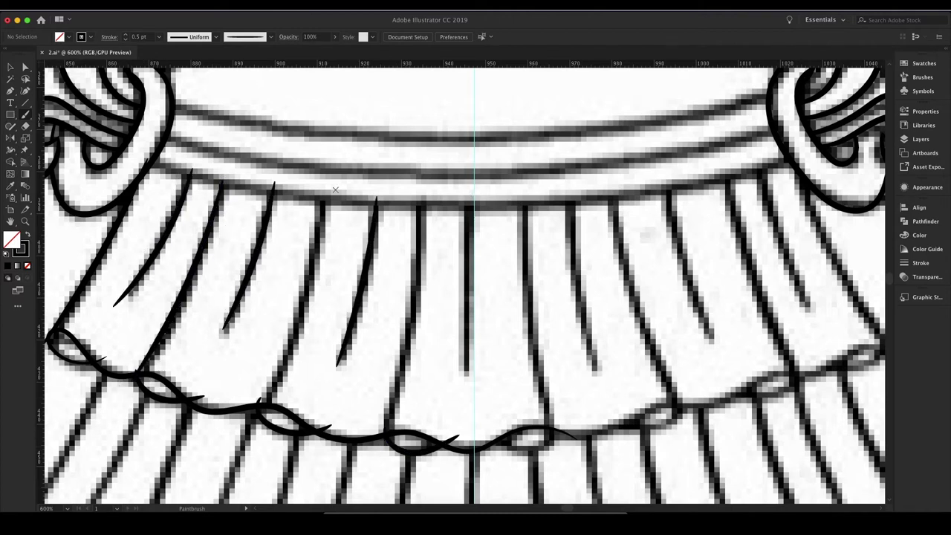
{"action": "left_click_drag", "start_coordinate": [419, 197], "coordinate": [414, 269]}
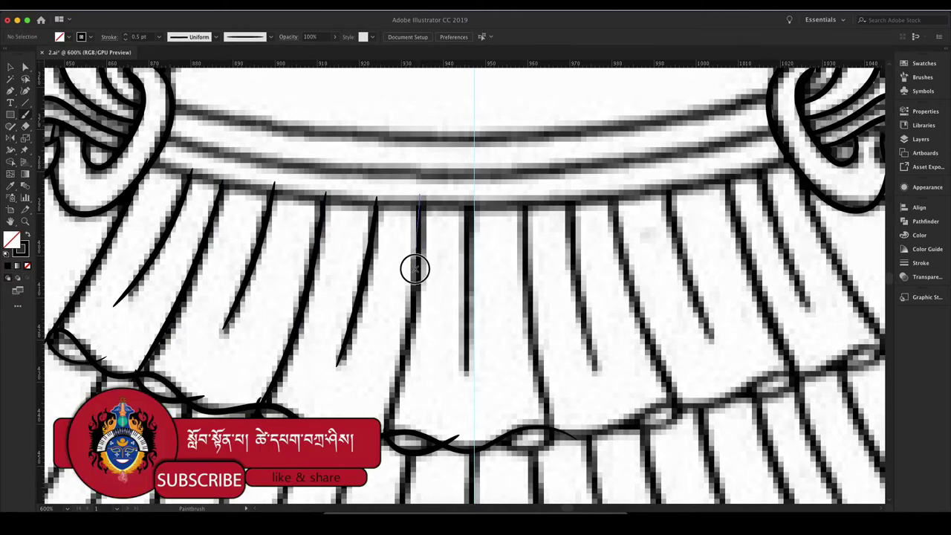
{"action": "left_click_drag", "start_coordinate": [387, 441], "coordinate": [386, 441]}
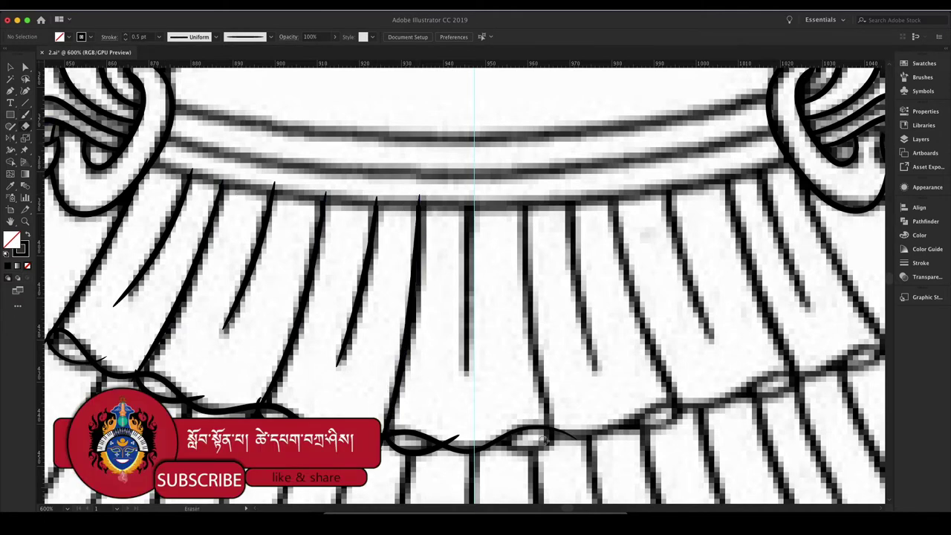
- Hide the template and zoom in to inspect where the fold strokes cross
{"action": "key", "text": "v"}
{"action": "key", "text": "F12"}
{"action": "key", "text": "Return"}
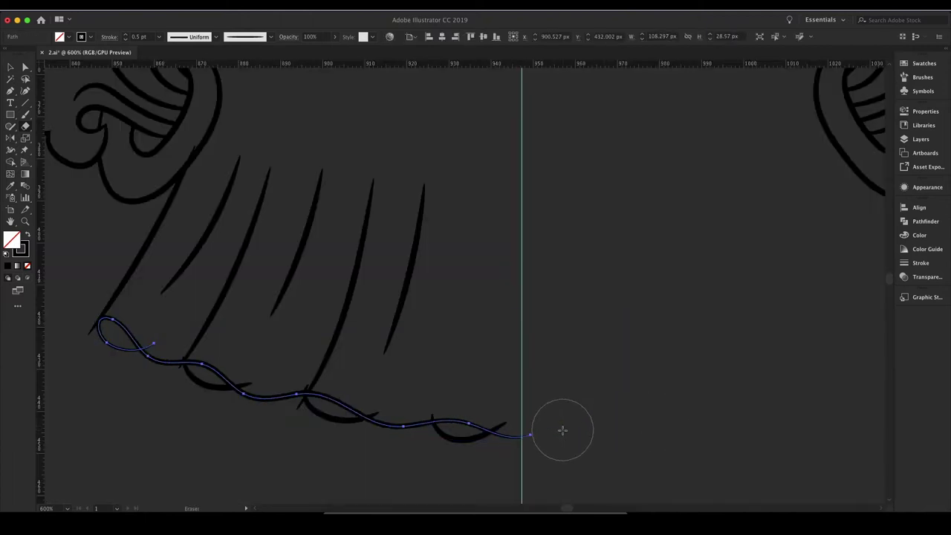
{"action": "left_click", "coordinate": [920, 139]}
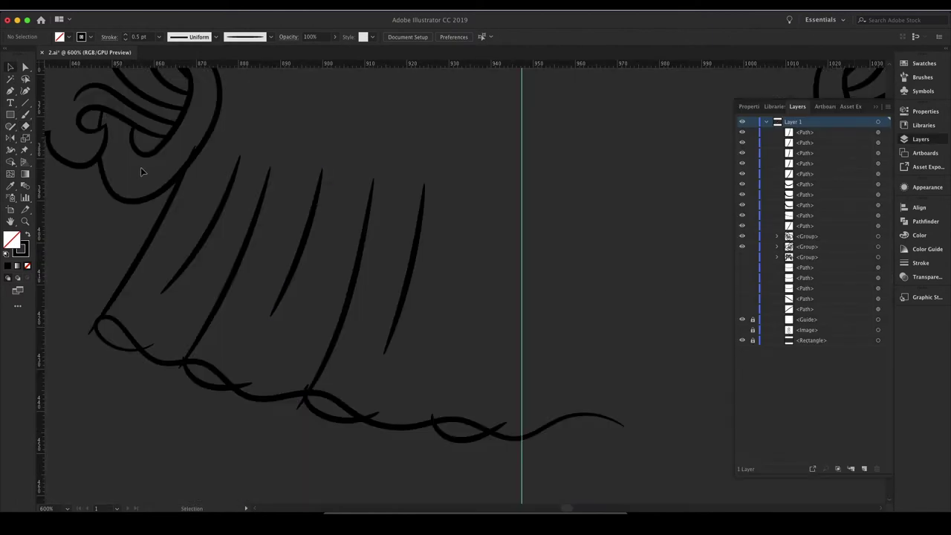
{"action": "key", "text": "ctrl+a"}
{"action": "key", "text": "z"}
{"action": "left_click", "coordinate": [459, 274]}
{"action": "left_click_drag", "start_coordinate": [632, 70], "coordinate": [349, 319]}
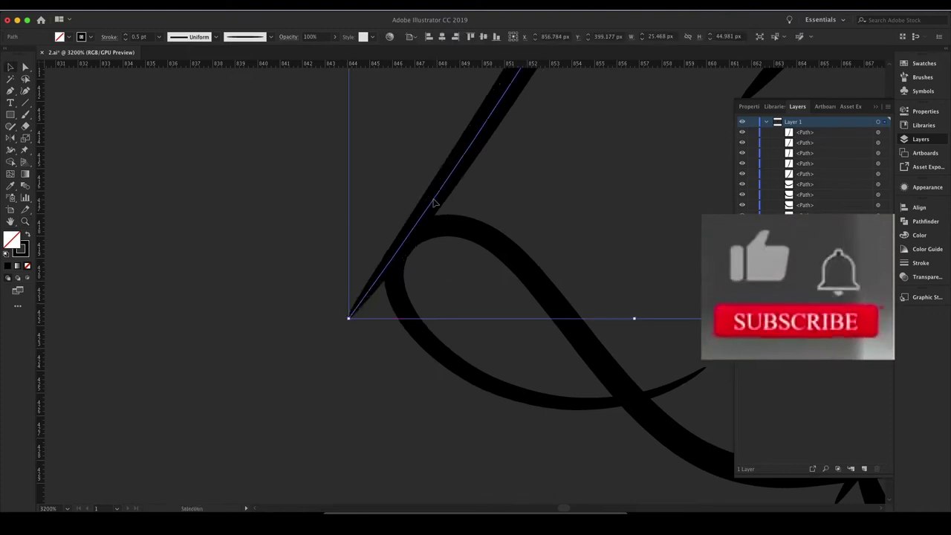
{"action": "scroll", "coordinate": [366, 293], "scroll_direction": "right", "scroll_amount": 5}
{"action": "left_click", "coordinate": [446, 255], "text": "ctrl"}
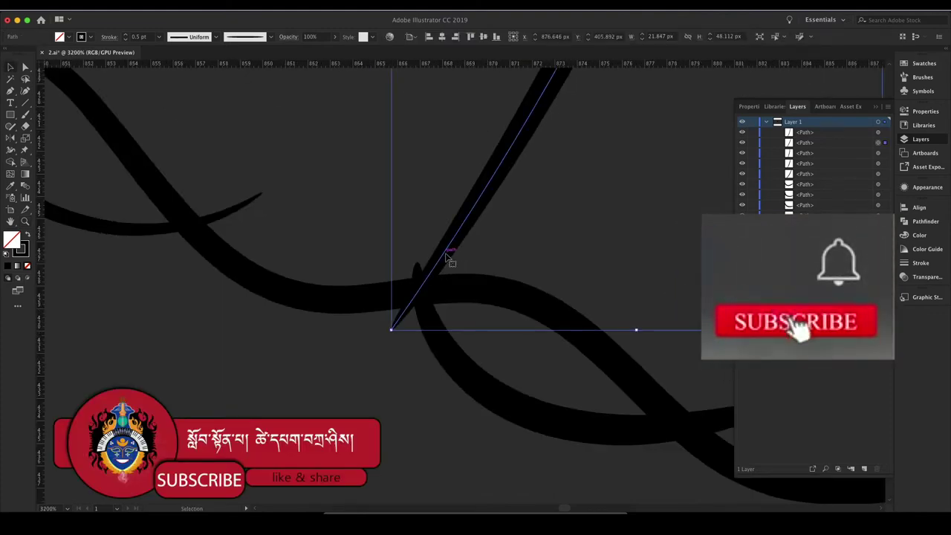
{"action": "key", "text": "ctrl+minus"}
{"action": "key", "text": "ctrl+minus"}
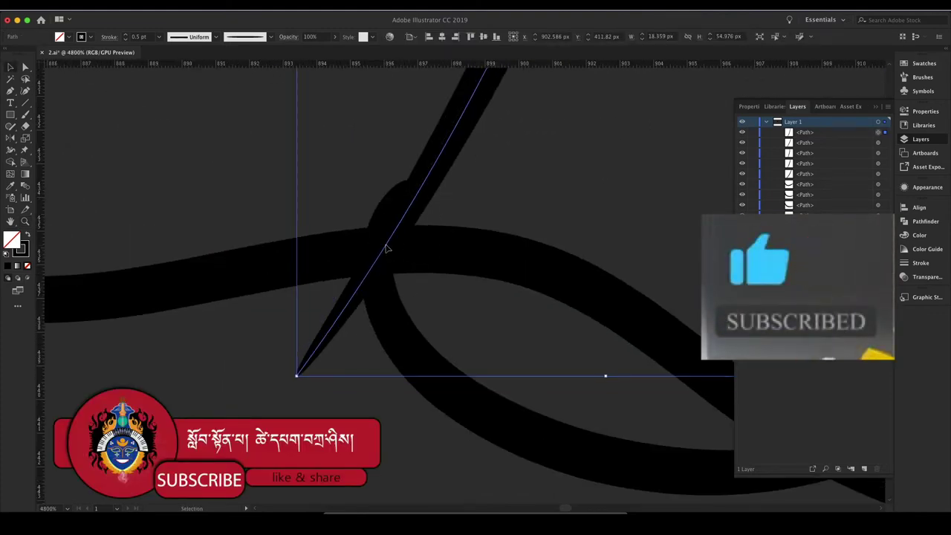
{"action": "key", "text": "ctrl+minus"}
{"action": "key", "text": "ctrl+minus"}
{"action": "key", "text": "ctrl+minus"}
- Expand all traced strokes into outlines and smooth the anchor at a hem crossing
{"action": "key", "text": "ctrl+a"}
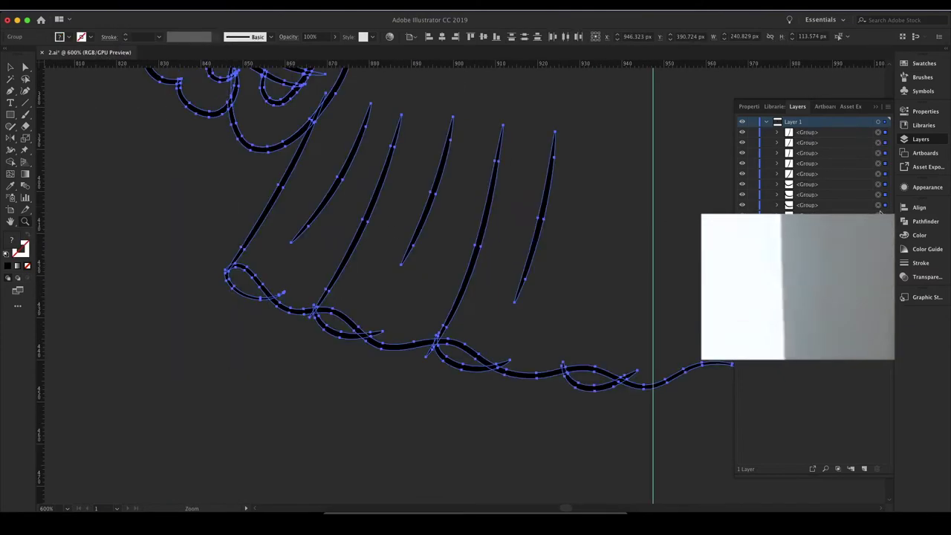
{"action": "key", "text": "shift+ctrl+F9"}
{"action": "key", "text": "a"}
{"action": "key", "text": "ctrl+shift+a"}
{"action": "left_click_drag", "start_coordinate": [428, 359], "coordinate": [438, 341]}
{"action": "left_click", "coordinate": [548, 357]}
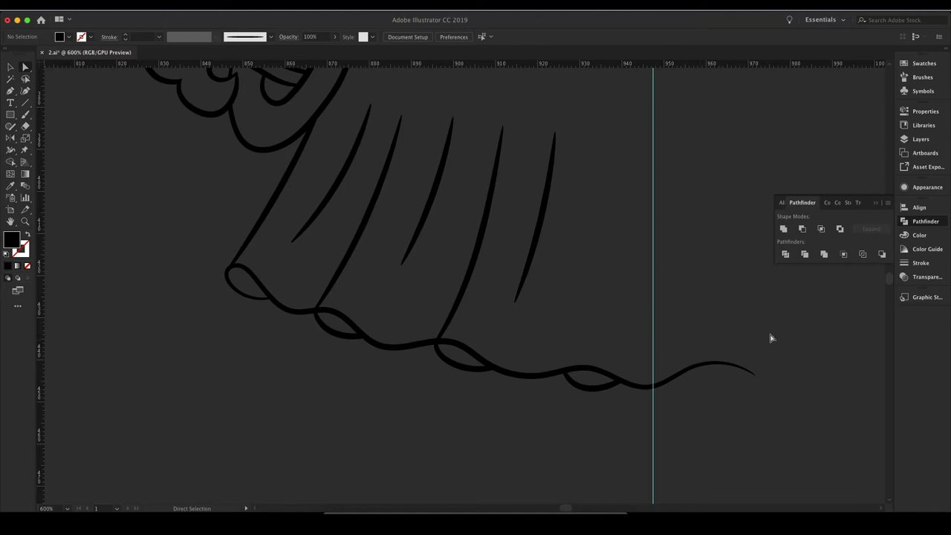
- Erase the hem tail past the centre guide and show the template again
{"action": "scroll", "coordinate": [770, 338], "scroll_direction": "up", "scroll_amount": 1}
{"action": "left_click_drag", "start_coordinate": [721, 387], "coordinate": [679, 390]}
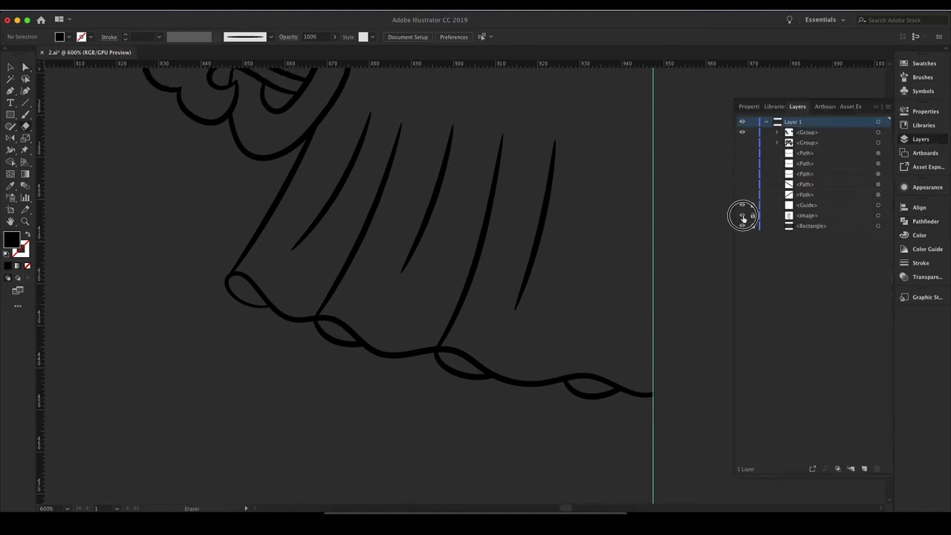
{"action": "left_click", "coordinate": [743, 212]}
{"action": "key", "text": "v"}
{"action": "scroll", "coordinate": [326, 261], "scroll_direction": "up", "scroll_amount": 1}
{"action": "scroll", "coordinate": [325, 262], "scroll_direction": "down", "scroll_amount": 2}
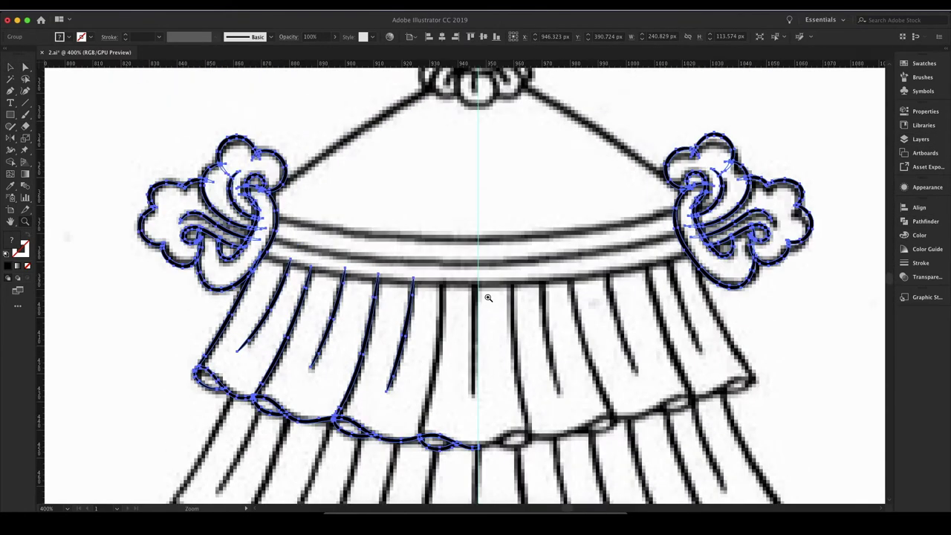
- Reflect a copy of the left cloud and fringe across the centre guide
{"action": "key", "text": "shift+e"}
{"action": "key", "text": "v"}
{"action": "key", "text": "o"}
{"action": "mouse_move", "coordinate": [371, 148]}
{"action": "left_mouse_down"}
{"action": "mouse_move", "coordinate": [104, 207]}
{"action": "mouse_move", "coordinate": [702, 271]}
{"action": "left_mouse_up"}
{"action": "key", "text": "v"}
- Hide the template and zoom in where the two hems meet
{"action": "left_click", "coordinate": [921, 139]}
{"action": "left_click", "coordinate": [483, 312]}
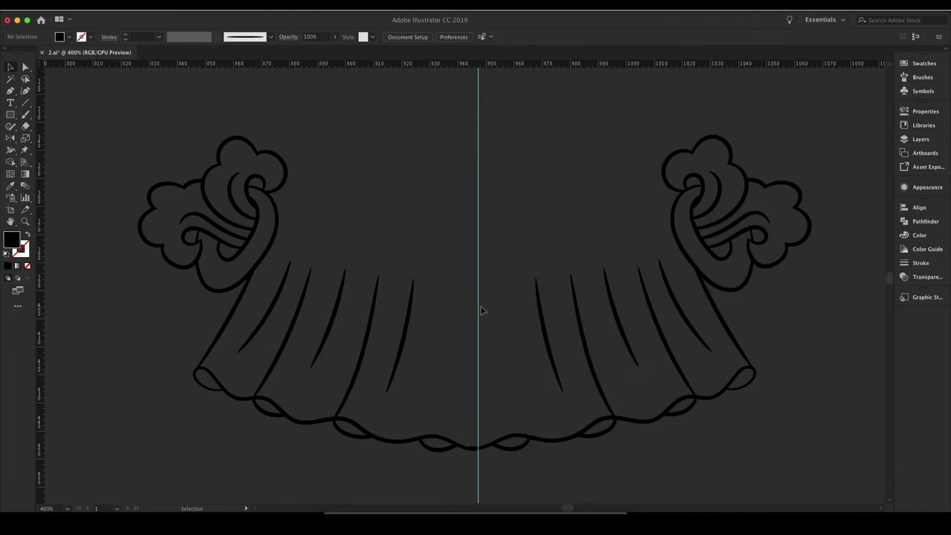
{"action": "key", "text": "z"}
{"action": "left_click", "coordinate": [441, 312]}
{"action": "left_click", "coordinate": [424, 299]}
{"action": "left_click", "coordinate": [382, 450], "text": "ctrl"}
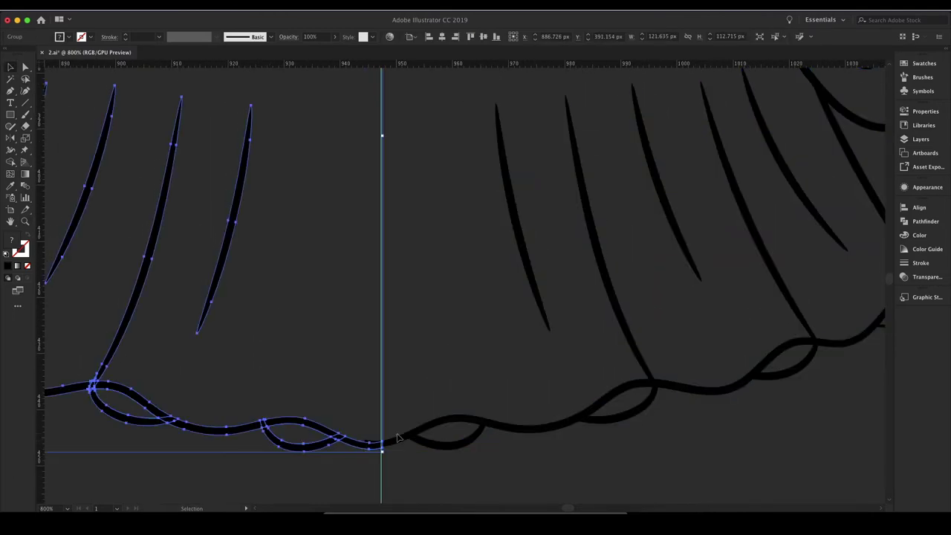
{"action": "left_click", "coordinate": [465, 322], "text": "ctrl"}
- Drag the mirrored hem's end anchor onto the left hem, then show the template
{"action": "left_click", "coordinate": [449, 301]}
{"action": "key", "text": "a"}
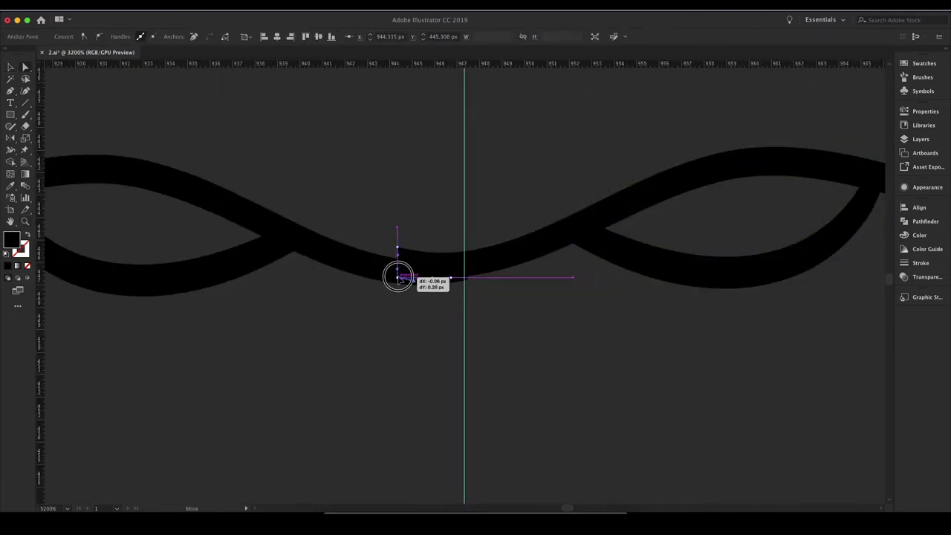
{"action": "mouse_move", "coordinate": [399, 250]}
{"action": "left_mouse_down"}
{"action": "mouse_move", "coordinate": [435, 286]}
{"action": "mouse_move", "coordinate": [435, 259]}
{"action": "mouse_move", "coordinate": [394, 257]}
{"action": "left_mouse_up"}
{"action": "left_click", "coordinate": [436, 261]}
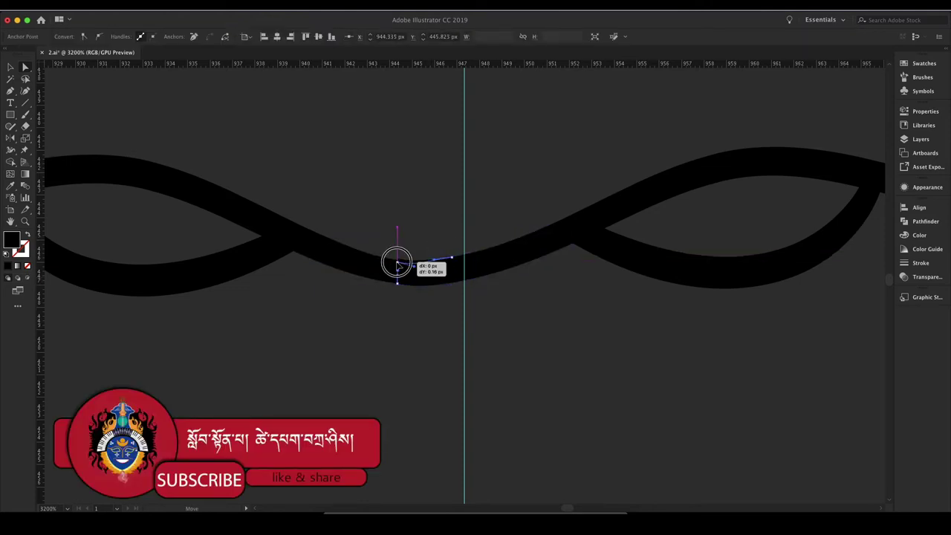
{"action": "key", "text": "ctrl+0"}
{"action": "left_click", "coordinate": [921, 139]}
{"action": "left_click", "coordinate": [742, 225]}
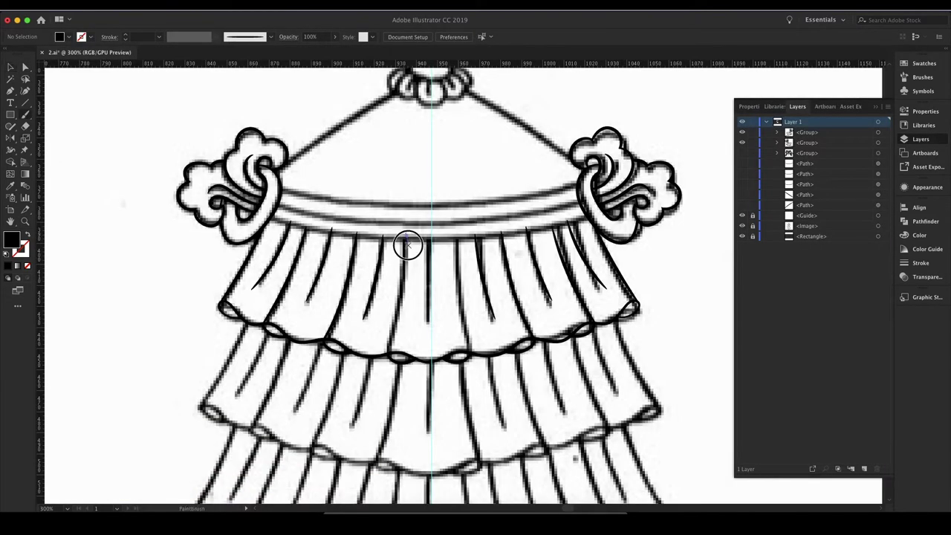
- Draw fold lines down the fringe's centre with a 0.5 pt stroke weight
{"action": "left_click_drag", "start_coordinate": [390, 352], "coordinate": [398, 358]}
{"action": "key", "text": "v"}
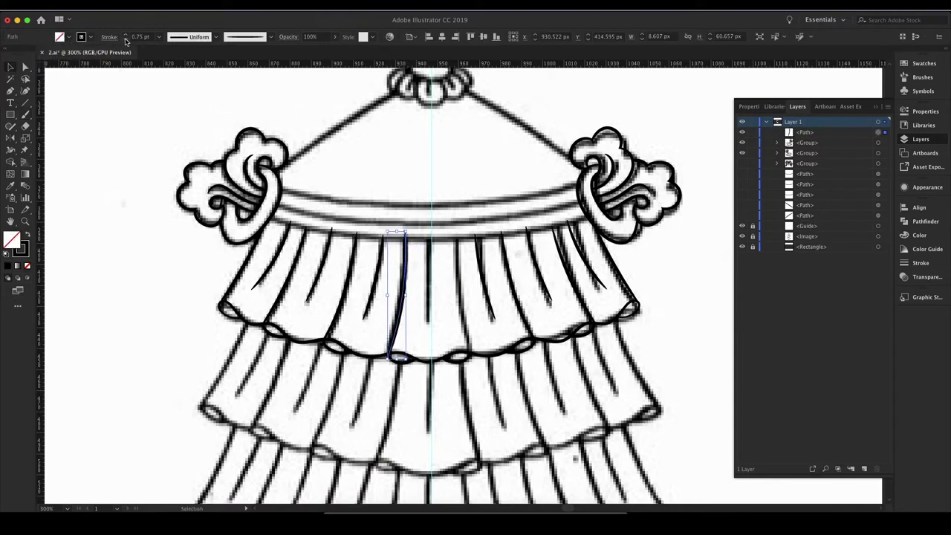
{"action": "left_click", "coordinate": [127, 38]}
{"action": "key", "text": "ctrl+shift+a"}
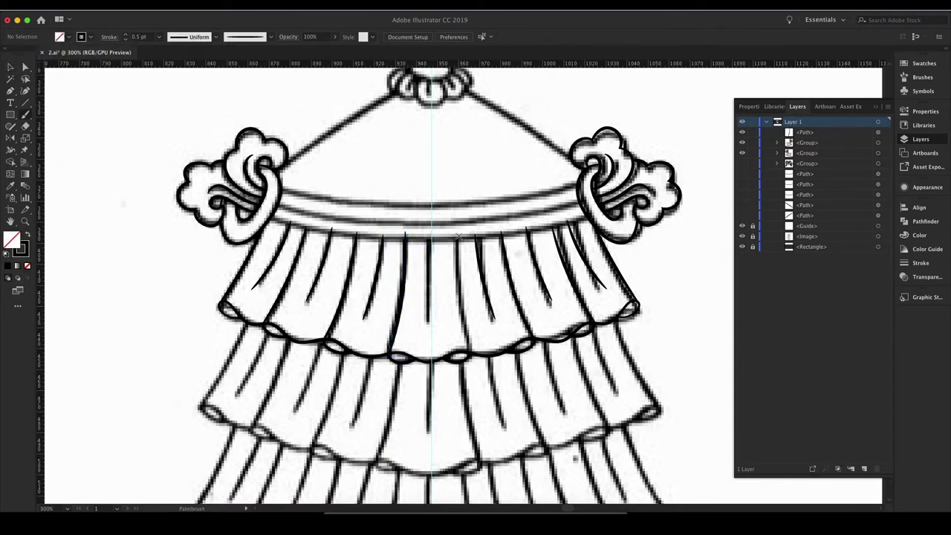
{"action": "left_click_drag", "start_coordinate": [462, 302], "coordinate": [477, 349]}
{"action": "left_click_drag", "start_coordinate": [429, 251], "coordinate": [428, 332]}
- Hide the template and select all the drape artwork
{"action": "scroll", "coordinate": [429, 297], "scroll_direction": "down", "scroll_amount": 1}
{"action": "key", "text": "v"}
{"action": "left_click", "coordinate": [741, 257]}
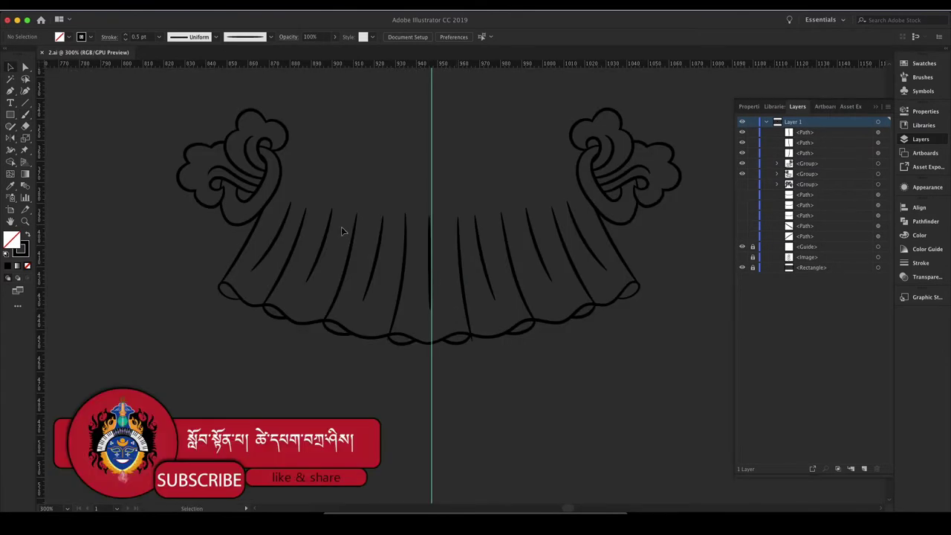
{"action": "key", "text": "ctrl+a"}
{"action": "left_click", "coordinate": [925, 221]}
- Move the centre fold line's end anchor onto the hem
{"action": "key", "text": "ctrl+shift+a"}
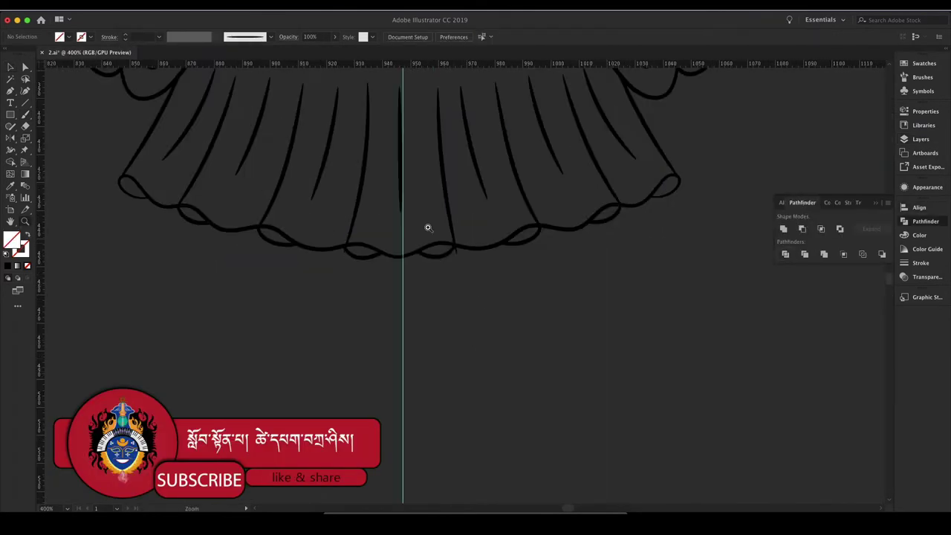
{"action": "scroll", "coordinate": [426, 225], "scroll_direction": "up", "scroll_amount": 4}
{"action": "key", "text": "b"}
{"action": "scroll", "coordinate": [307, 377], "scroll_direction": "up", "scroll_amount": 2}
{"action": "scroll", "coordinate": [446, 292], "scroll_direction": "up", "scroll_amount": 3}
{"action": "left_click", "coordinate": [446, 293]}
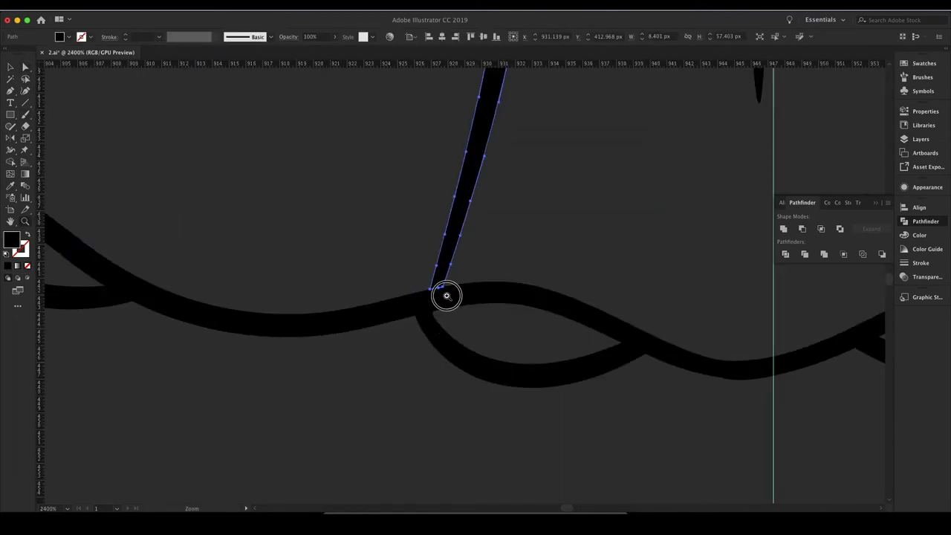
{"action": "scroll", "coordinate": [433, 257], "scroll_direction": "up", "scroll_amount": 3}
{"action": "mouse_move", "coordinate": [408, 279]}
{"action": "left_mouse_down"}
{"action": "mouse_move", "coordinate": [388, 296]}
{"action": "mouse_move", "coordinate": [421, 302]}
{"action": "left_mouse_up"}
{"action": "key", "text": "ctrl+shift+a"}
- Check the joined fold stroke, then select all the artwork with the layers list open
{"action": "scroll", "coordinate": [658, 372], "scroll_direction": "down", "scroll_amount": 3}
{"action": "scroll", "coordinate": [657, 372], "scroll_direction": "up", "scroll_amount": 3}
{"action": "left_click", "coordinate": [424, 289]}
{"action": "key", "text": "ctrl+shift+a"}
{"action": "scroll", "coordinate": [424, 219], "scroll_direction": "down", "scroll_amount": 2}
{"action": "scroll", "coordinate": [425, 219], "scroll_direction": "down", "scroll_amount": 5}
{"action": "key", "text": "ctrl+a"}
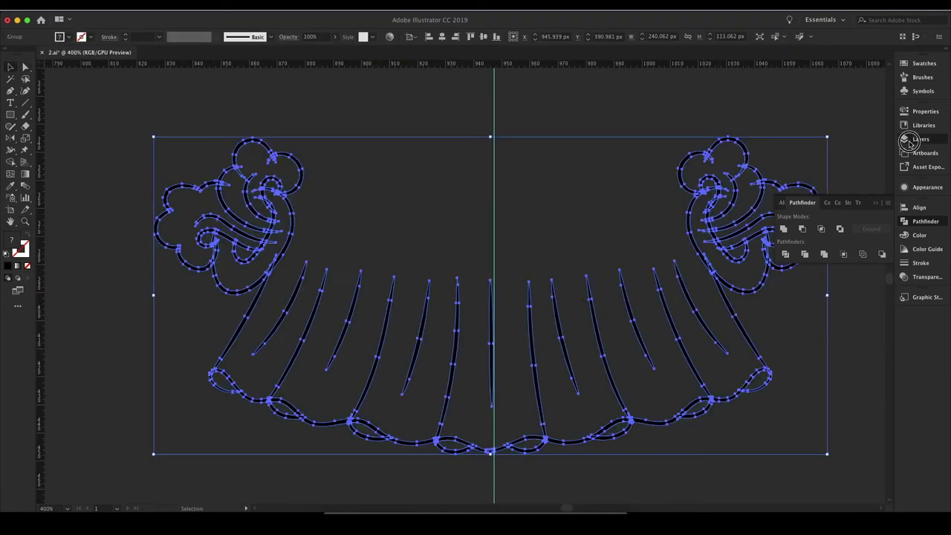
{"action": "key", "text": "ctrl+shift+a"}
{"action": "left_click", "coordinate": [921, 139]}
{"action": "key", "text": "ctrl+a"}
- Erase both cloud ornaments and the tops of the outermost fold lines
{"action": "left_click", "coordinate": [330, 181]}
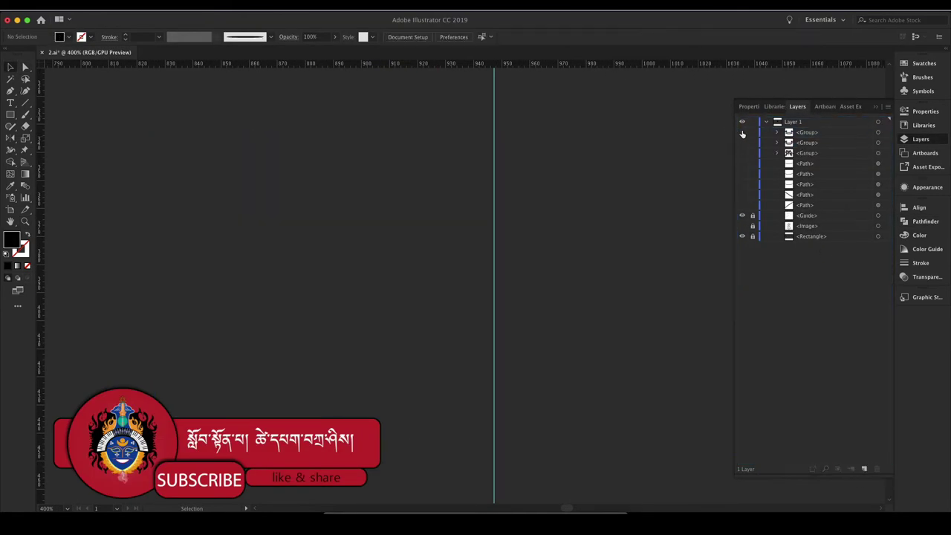
{"action": "key", "text": "b"}
{"action": "mouse_move", "coordinate": [223, 194]}
{"action": "left_mouse_down"}
{"action": "mouse_move", "coordinate": [278, 170]}
{"action": "mouse_move", "coordinate": [231, 159]}
{"action": "left_mouse_up"}
{"action": "left_click_drag", "start_coordinate": [647, 134], "coordinate": [790, 243]}
{"action": "left_click_drag", "start_coordinate": [277, 255], "coordinate": [262, 274]}
{"action": "left_click_drag", "start_coordinate": [736, 257], "coordinate": [698, 239]}
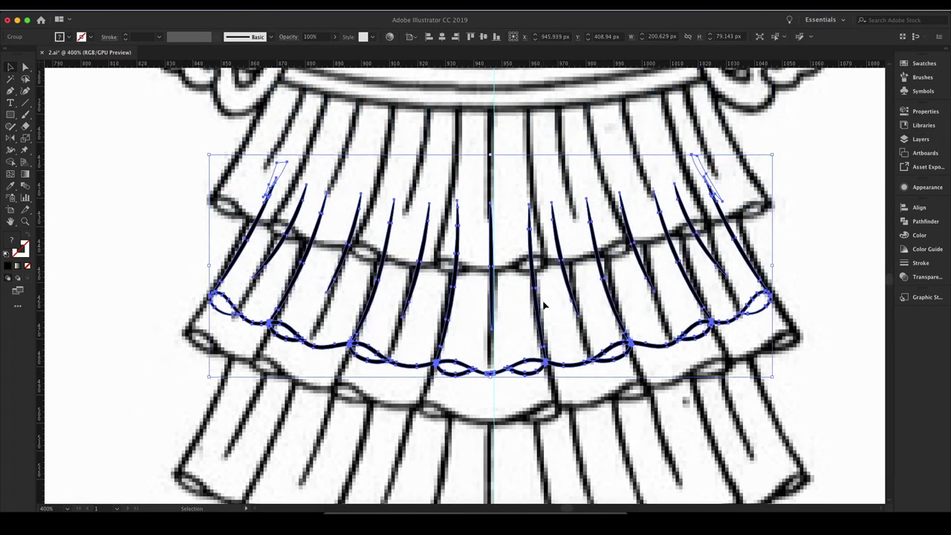
- Move and widen the fold group onto the second tier, and a widened copy onto the third
{"action": "left_click_drag", "start_coordinate": [543, 305], "coordinate": [543, 340]}
{"action": "left_click_drag", "start_coordinate": [772, 302], "coordinate": [803, 303]}
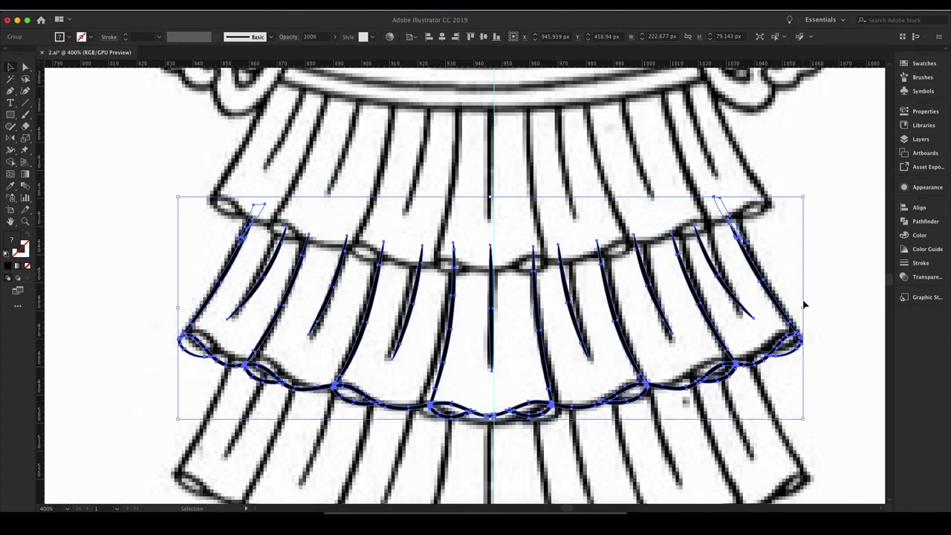
{"action": "scroll", "coordinate": [681, 372], "scroll_direction": "down", "scroll_amount": 5}
{"action": "left_click_drag", "start_coordinate": [509, 345], "coordinate": [507, 382]}
{"action": "left_click_drag", "start_coordinate": [802, 280], "coordinate": [813, 280]}
{"action": "left_click_drag", "start_coordinate": [552, 353], "coordinate": [551, 358]}
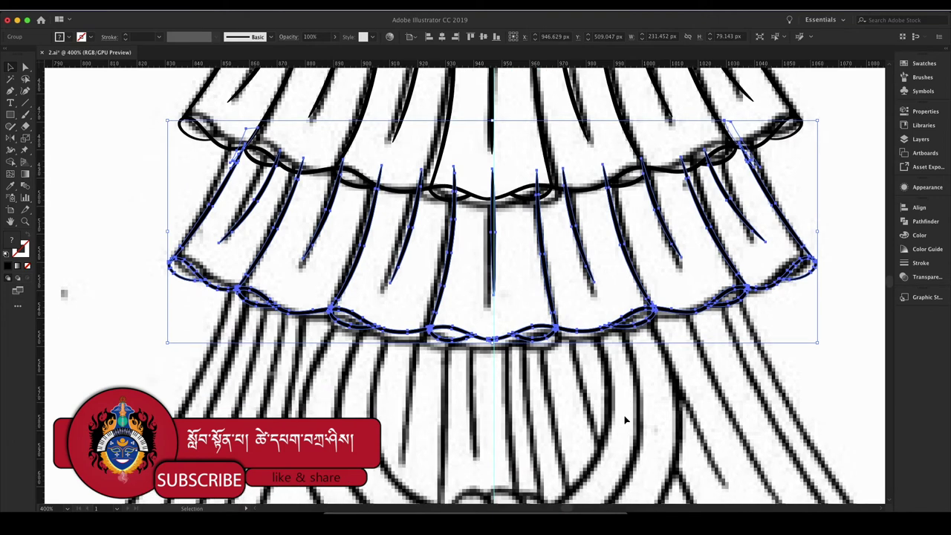
{"action": "left_click", "coordinate": [138, 303]}
{"action": "key", "text": "ctrl+minus"}
{"action": "key", "text": "ctrl+minus"}
- Paint brush strokes along the left fold edge and the lower-left drapery strip
{"action": "scroll", "coordinate": [355, 235], "scroll_direction": "down", "scroll_amount": 3}
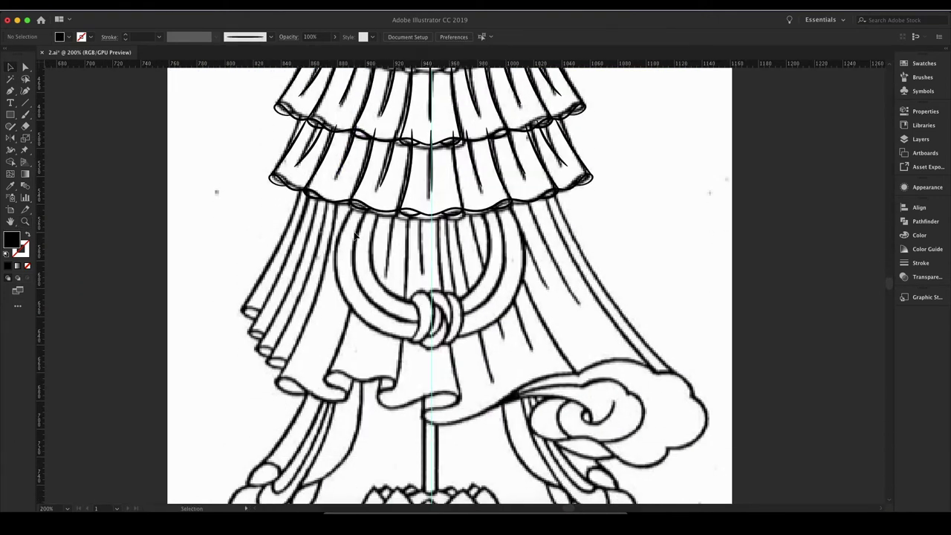
{"action": "key", "text": "b"}
{"action": "left_click_drag", "start_coordinate": [295, 101], "coordinate": [239, 216]}
{"action": "key", "text": "v"}
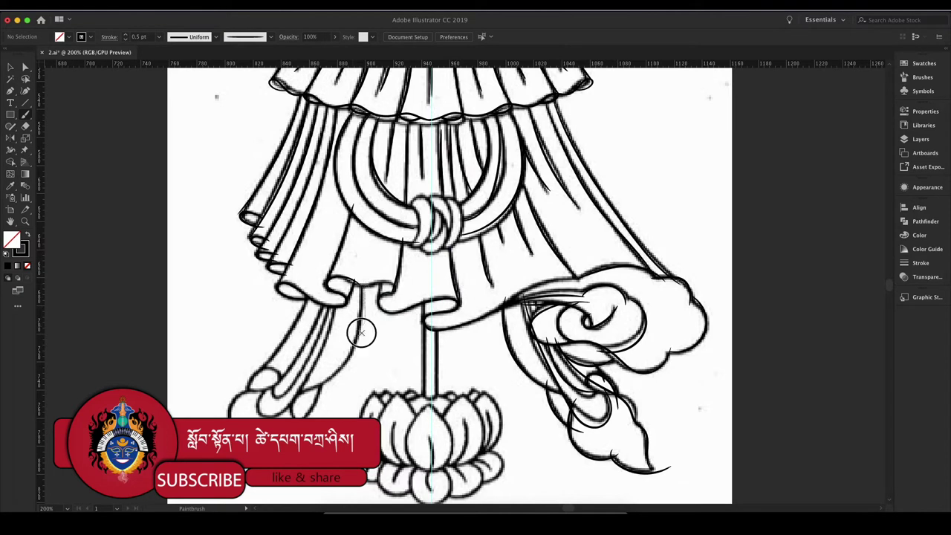
{"action": "left_click_drag", "start_coordinate": [330, 293], "coordinate": [260, 388]}
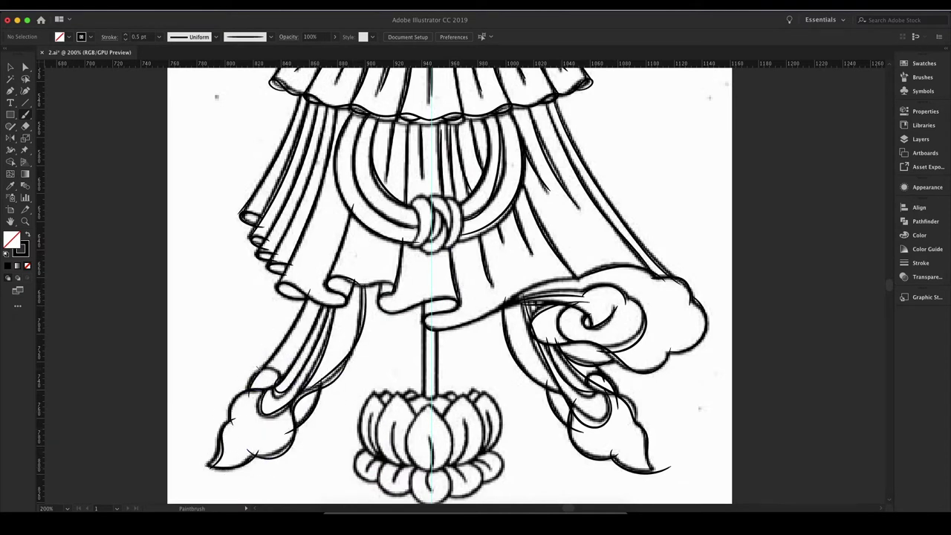
{"action": "scroll", "coordinate": [437, 281], "scroll_direction": "down", "scroll_amount": 3}
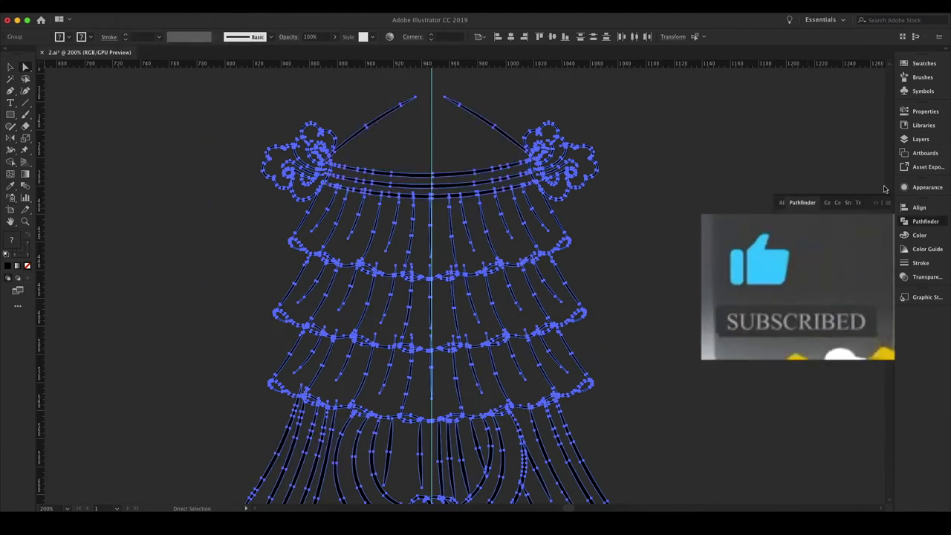
- Join the broken cloud stroke ends and delete the stray lens-shaped path
{"action": "left_click_drag", "start_coordinate": [430, 184], "coordinate": [420, 175]}
{"action": "left_click_drag", "start_coordinate": [354, 191], "coordinate": [347, 195]}
{"action": "left_click_drag", "start_coordinate": [431, 314], "coordinate": [402, 359]}
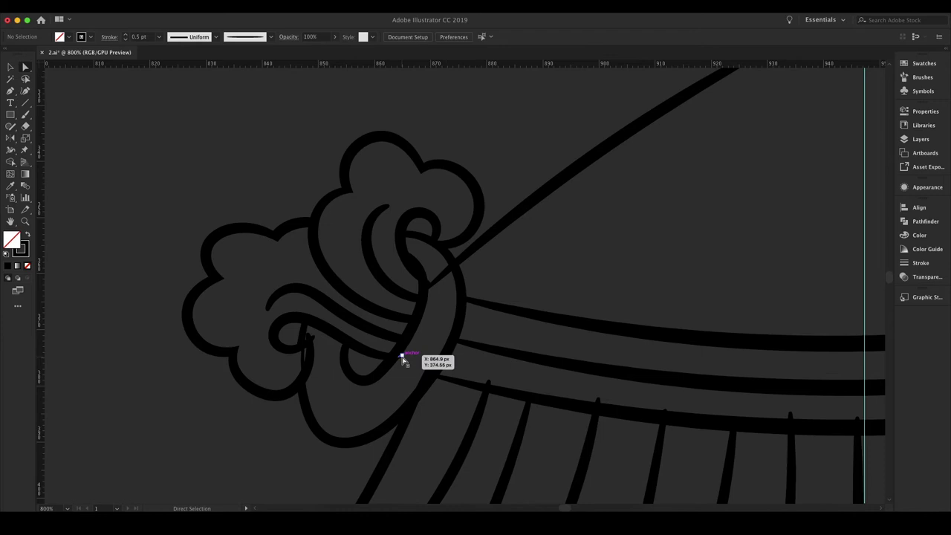
{"action": "left_click", "coordinate": [303, 360]}
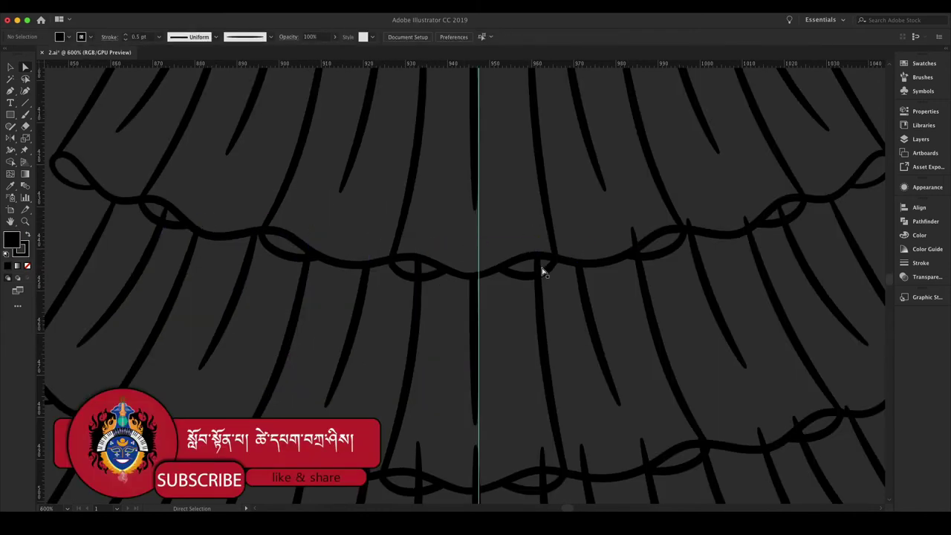
{"action": "left_click", "coordinate": [536, 266]}
{"action": "key", "text": "Delete"}
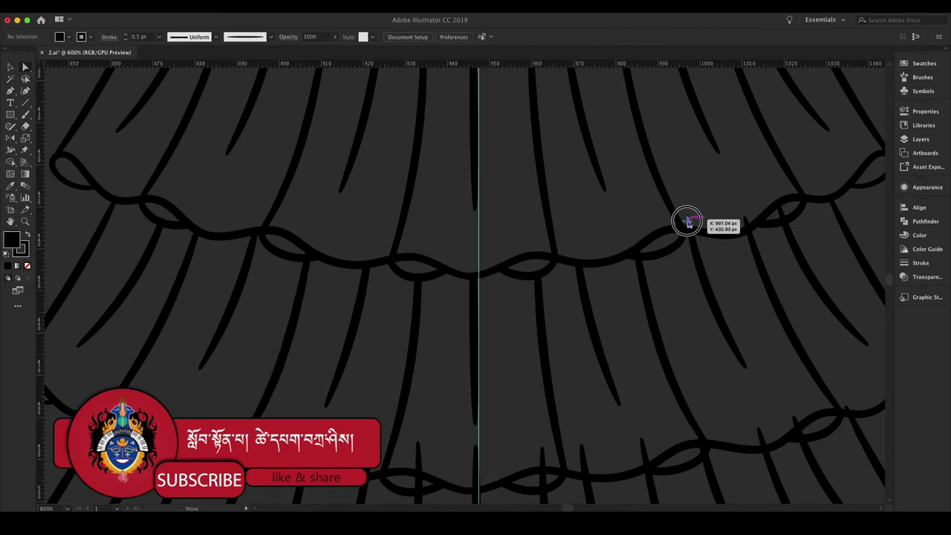
- Delete the short stray segments crossing the lower wave of the ruffle
{"action": "scroll", "coordinate": [691, 221], "scroll_direction": "right", "scroll_amount": 5}
{"action": "scroll", "coordinate": [729, 214], "scroll_direction": "down", "scroll_amount": 6}
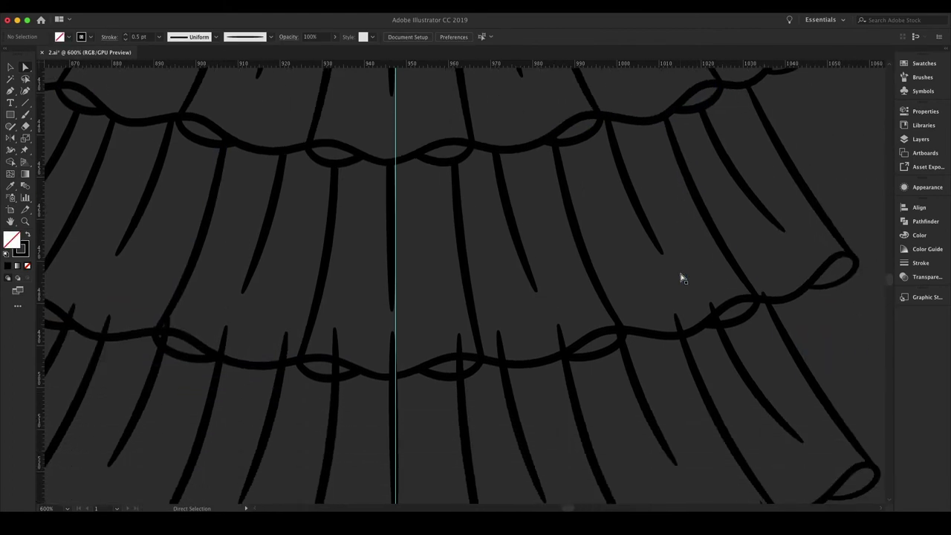
{"action": "left_click", "coordinate": [711, 304]}
{"action": "left_click", "coordinate": [532, 335]}
{"action": "left_click", "coordinate": [465, 365]}
{"action": "key", "text": "Delete"}
{"action": "left_click", "coordinate": [176, 346]}
{"action": "key", "text": "Delete"}
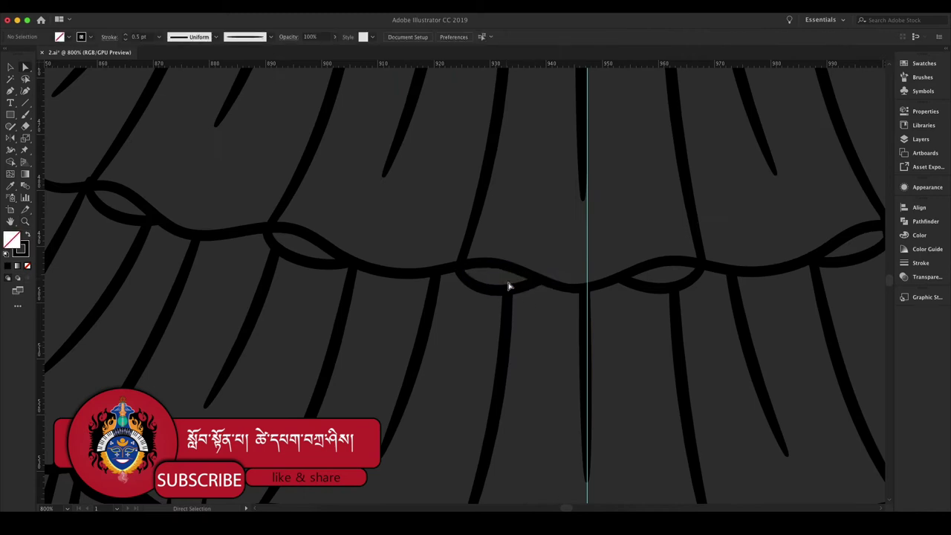
- Clear the stroke colour, swap fill and stroke, and check the wavy ruffle's anchors
{"action": "left_click", "coordinate": [478, 284]}
{"action": "key", "text": "/"}
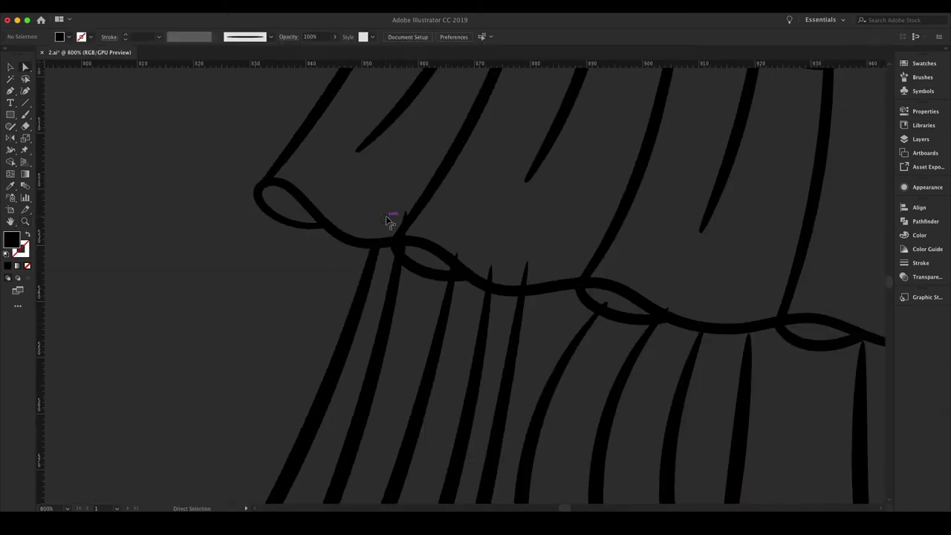
{"action": "key", "text": "shift+x"}
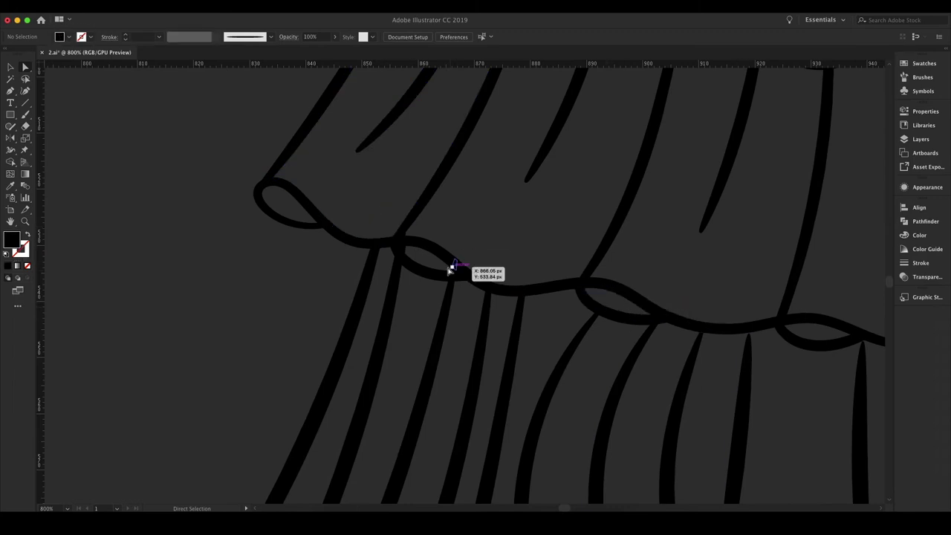
{"action": "scroll", "coordinate": [671, 339], "scroll_direction": "right", "scroll_amount": 10}
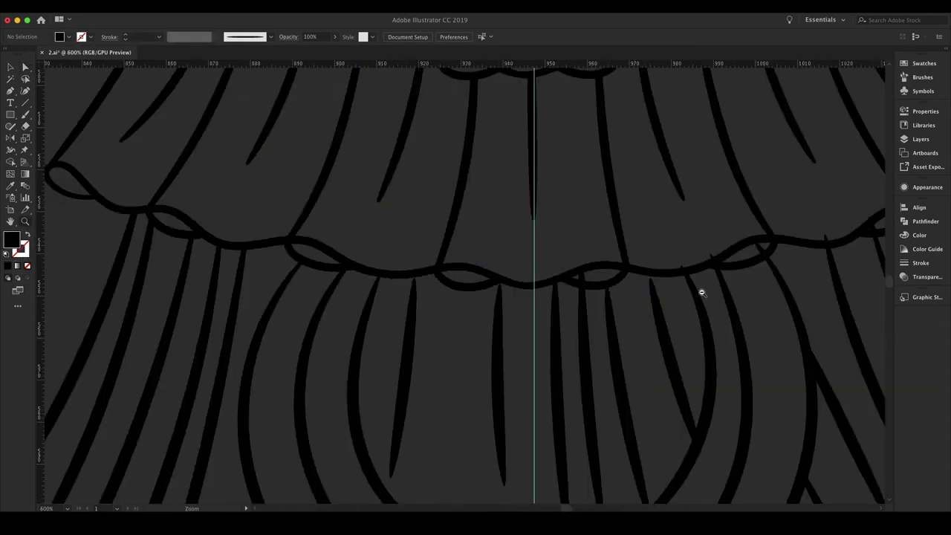
{"action": "scroll", "coordinate": [698, 291], "scroll_direction": "down", "scroll_amount": 5}
{"action": "left_click", "coordinate": [445, 180]}
{"action": "left_click", "coordinate": [578, 169]}
{"action": "left_click", "coordinate": [611, 159]}
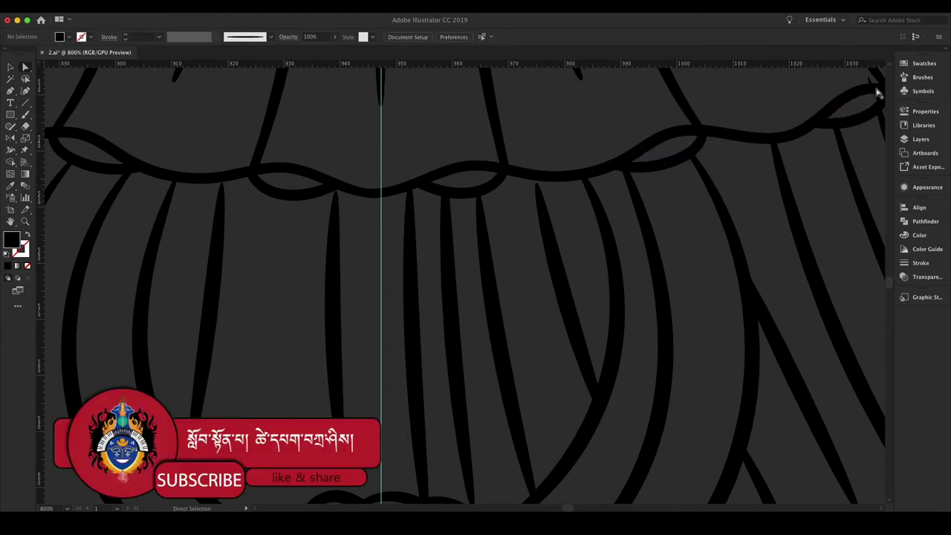
- Zoom in on the ruffle knot and scroll to inspect it
{"action": "key", "text": "z"}
{"action": "left_click", "coordinate": [429, 401]}
{"action": "scroll", "coordinate": [741, 205], "scroll_direction": "down", "scroll_amount": 5}
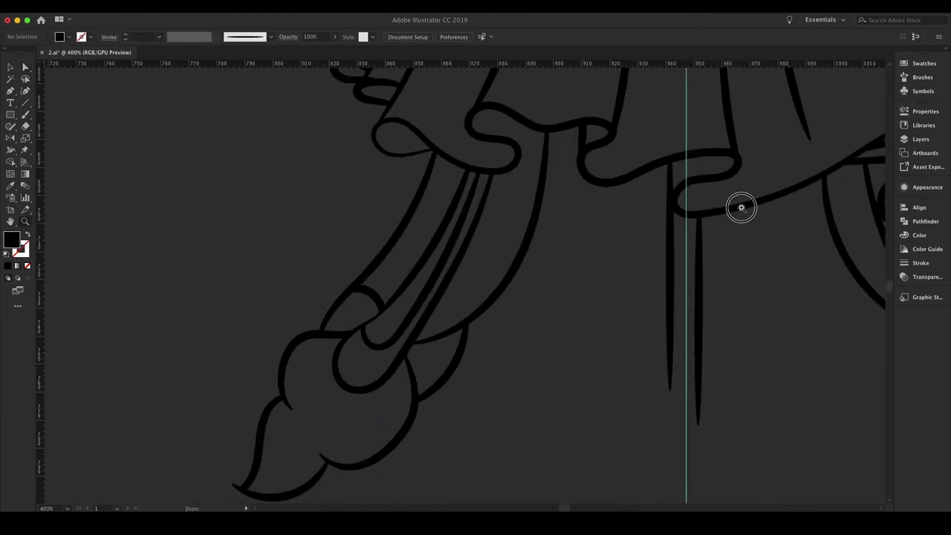
{"action": "scroll", "coordinate": [346, 168], "scroll_direction": "up", "scroll_amount": 5}
{"action": "scroll", "coordinate": [465, 134], "scroll_direction": "up", "scroll_amount": 5}
{"action": "scroll", "coordinate": [465, 134], "scroll_direction": "up", "scroll_amount": 3}
- Delete the unwanted crescent and paint a thin Paintbrush arc over the top of the left cloud
{"action": "left_click", "coordinate": [921, 139]}
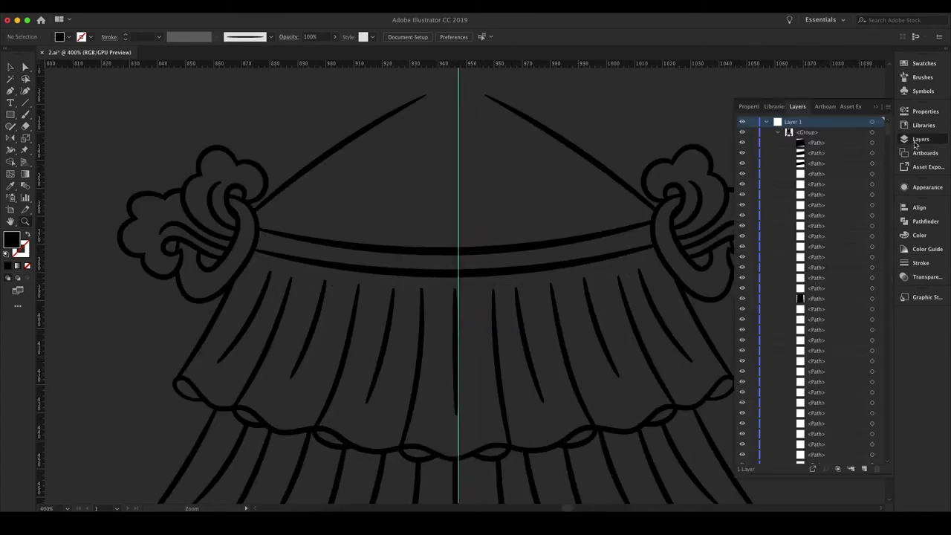
{"action": "key", "text": "b"}
{"action": "left_click_drag", "start_coordinate": [312, 106], "coordinate": [336, 280]}
{"action": "left_click", "coordinate": [68, 37]}
{"action": "left_click", "coordinate": [8, 51]}
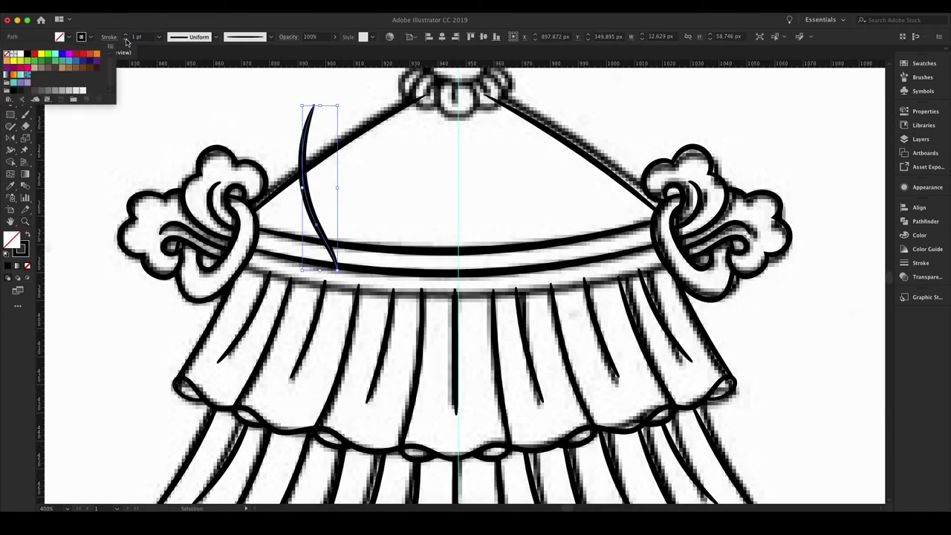
{"action": "key", "text": "Delete"}
{"action": "left_click_drag", "start_coordinate": [197, 173], "coordinate": [237, 155]}
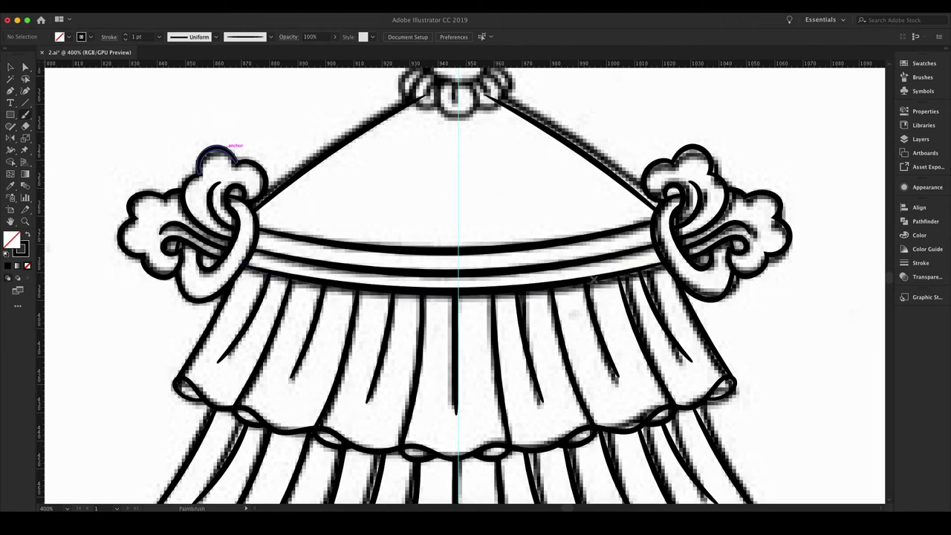
- Hide the reference sketch layer and check the assembled artwork by selecting it all
{"action": "left_click", "coordinate": [921, 139]}
{"action": "left_click", "coordinate": [741, 165]}
{"action": "left_click", "coordinate": [658, 237]}
{"action": "key", "text": "ctrl+a"}
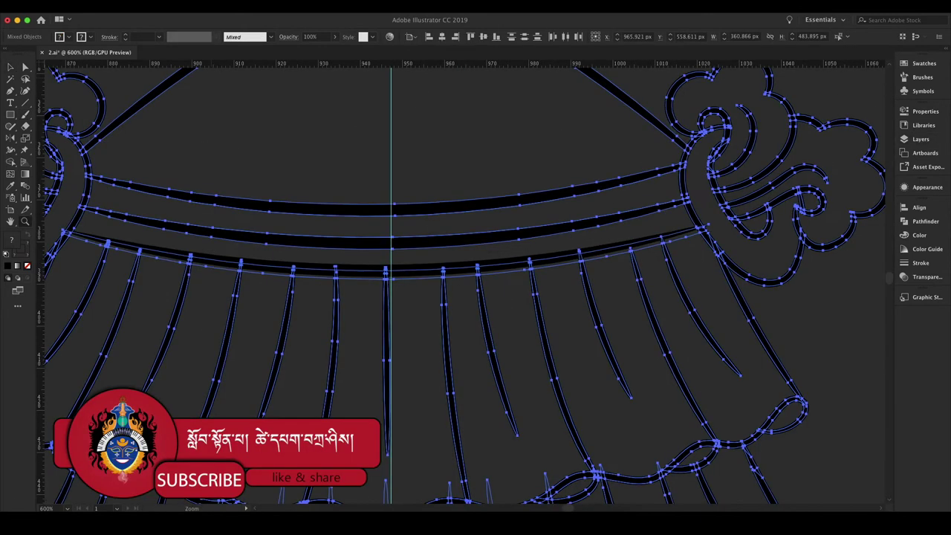
{"action": "left_click", "coordinate": [921, 235]}
- Zoom into the stroke junction and drag the stray spike back to smooth the notch
{"action": "key", "text": "ctrl+shift+a"}
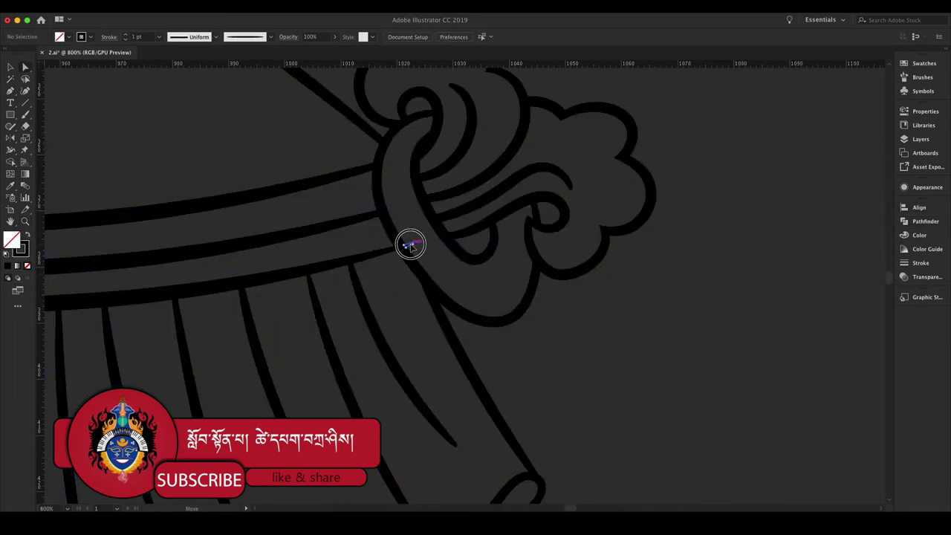
{"action": "left_click", "coordinate": [454, 267]}
{"action": "key", "text": "ctrl+shift+a"}
{"action": "scroll", "coordinate": [431, 282], "scroll_direction": "up", "scroll_amount": 5}
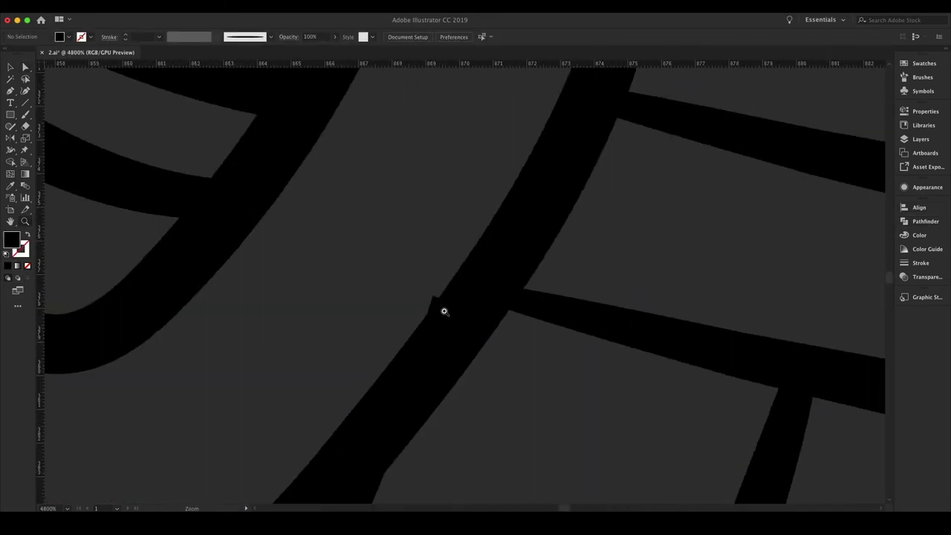
{"action": "left_click_drag", "start_coordinate": [430, 316], "coordinate": [329, 503]}
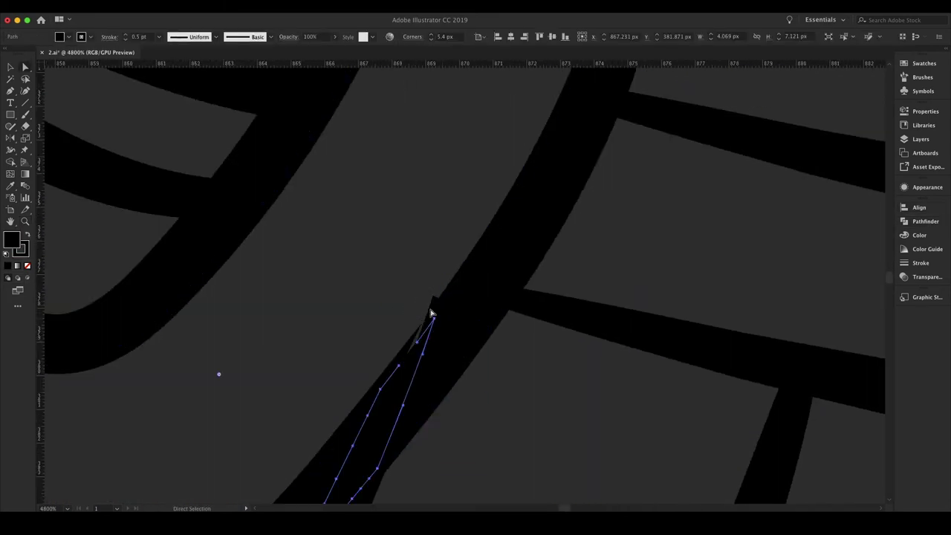
{"action": "scroll", "coordinate": [401, 338], "scroll_direction": "down", "scroll_amount": 2}
{"action": "scroll", "coordinate": [390, 336], "scroll_direction": "down", "scroll_amount": 1}
{"action": "left_click_drag", "start_coordinate": [332, 456], "coordinate": [433, 253]}
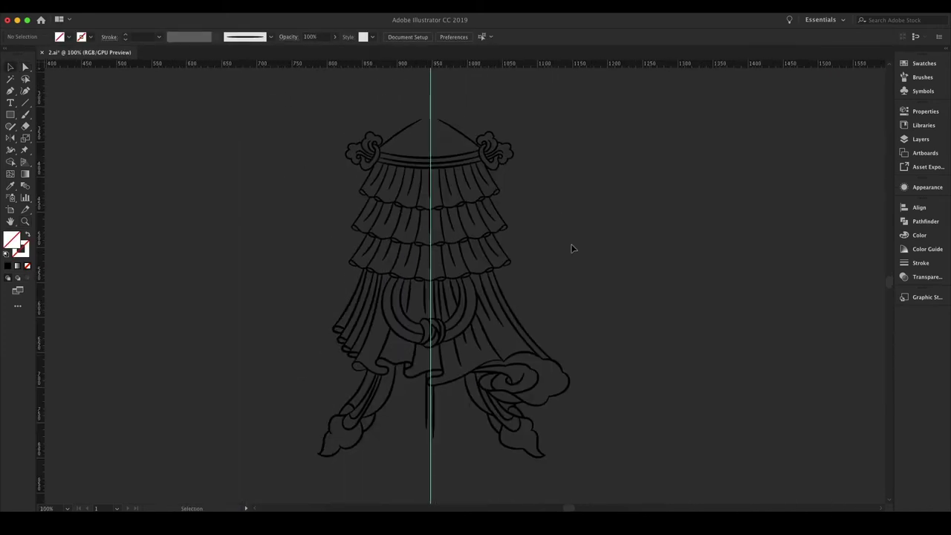
- Make the rectangle light tan and Pathfinder-Divide it with the artwork into the banner's regions
{"action": "left_click", "coordinate": [35, 67]}
{"action": "left_click", "coordinate": [539, 283]}
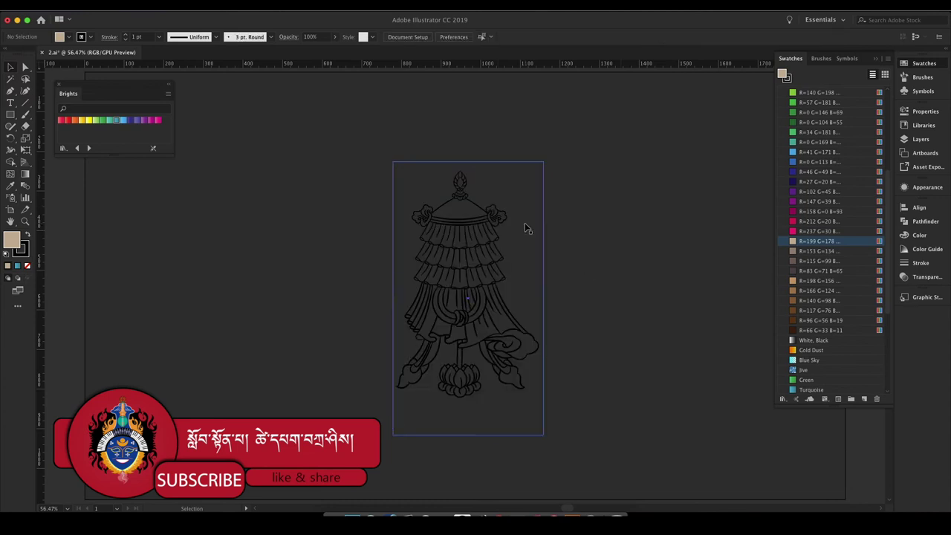
{"action": "left_click", "coordinate": [924, 110]}
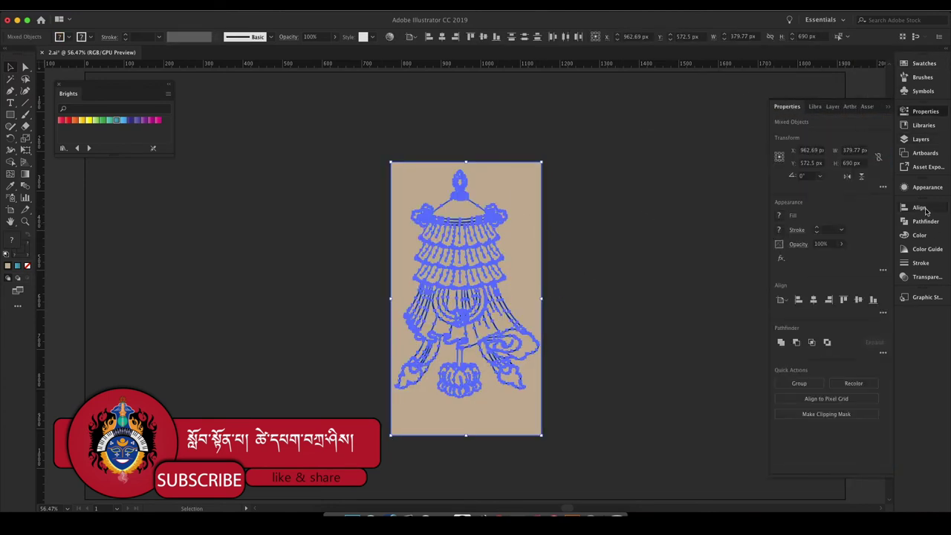
{"action": "left_click", "coordinate": [925, 221]}
- Isolate the divided artwork group and select a compound path at the top
{"action": "double_click", "coordinate": [556, 279]}
{"action": "left_click", "coordinate": [843, 254]}
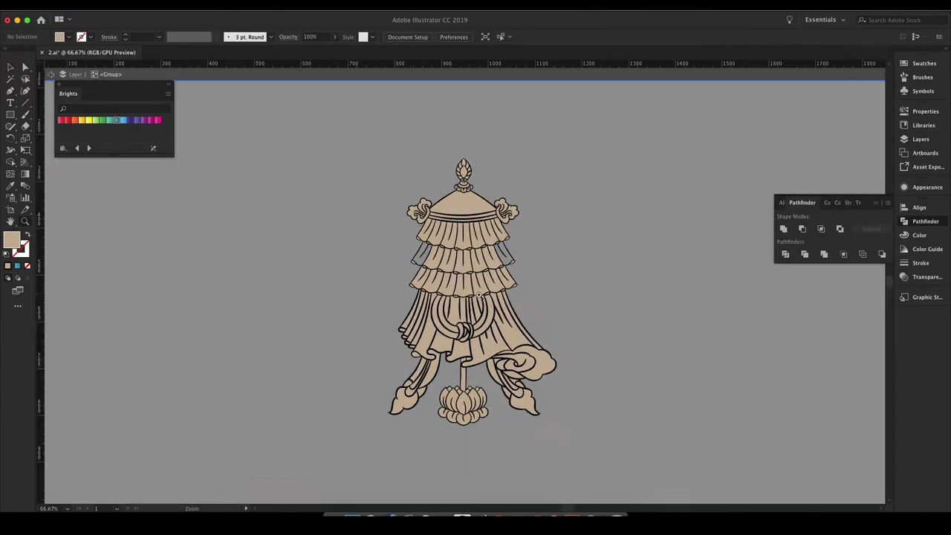
{"action": "scroll", "coordinate": [496, 259], "scroll_direction": "up", "scroll_amount": 5}
{"action": "left_click", "coordinate": [429, 193]}
- Fill the top finial's tip and segments with orange radial gradients
{"action": "left_click", "coordinate": [426, 141]}
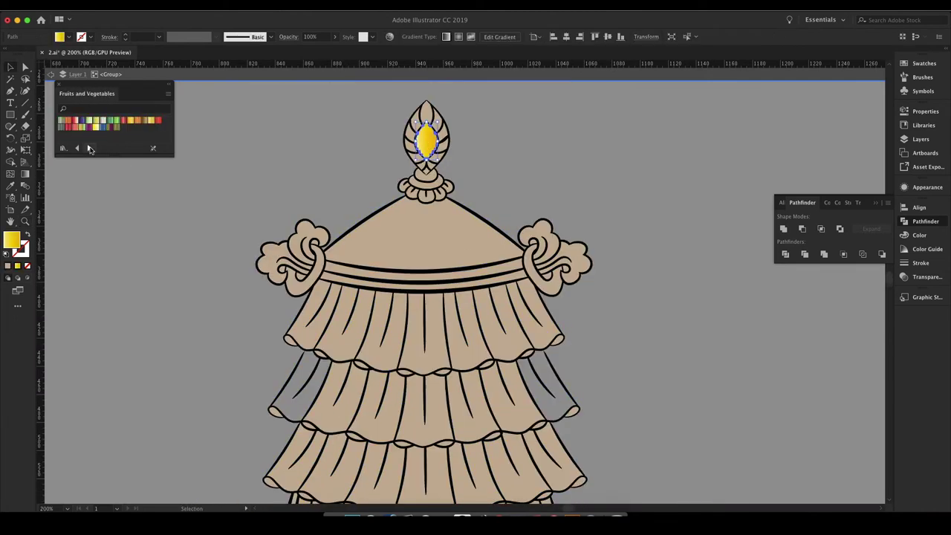
{"action": "left_click", "coordinate": [83, 121]}
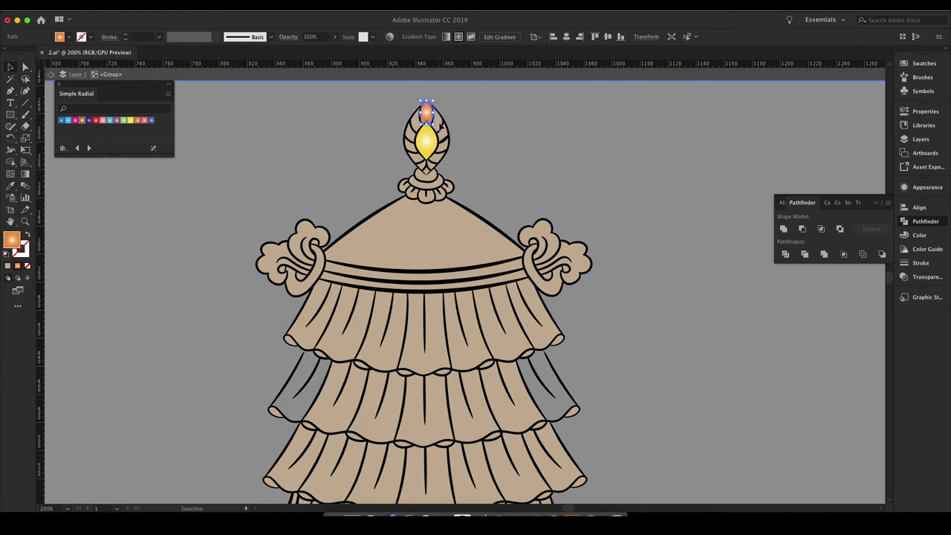
{"action": "left_click", "coordinate": [110, 122]}
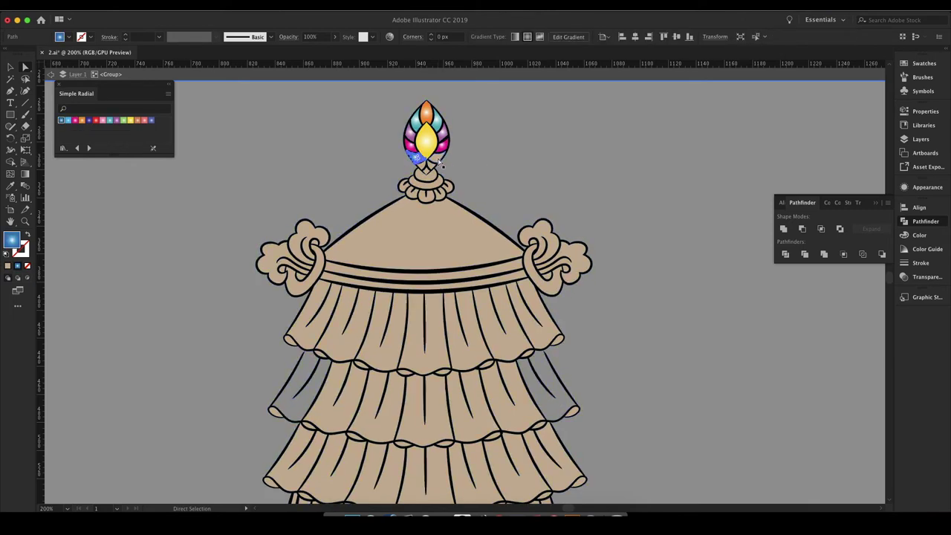
{"action": "key", "text": "ctrl+a"}
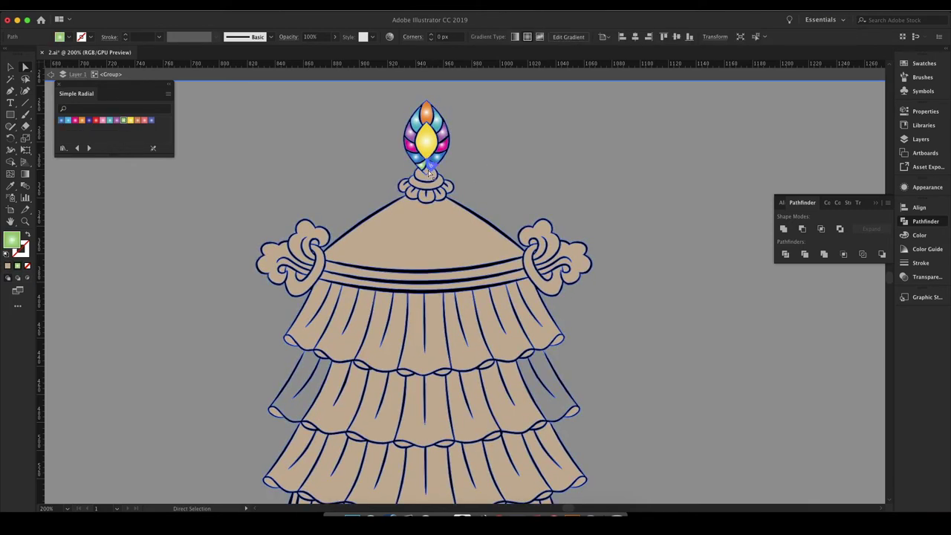
{"action": "key", "text": "ctrl+shift+a"}
{"action": "key", "text": "ctrl+equal"}
{"action": "key", "text": "ctrl+equal"}
{"action": "key", "text": "ctrl+equal"}
{"action": "key", "text": "ctrl+equal"}
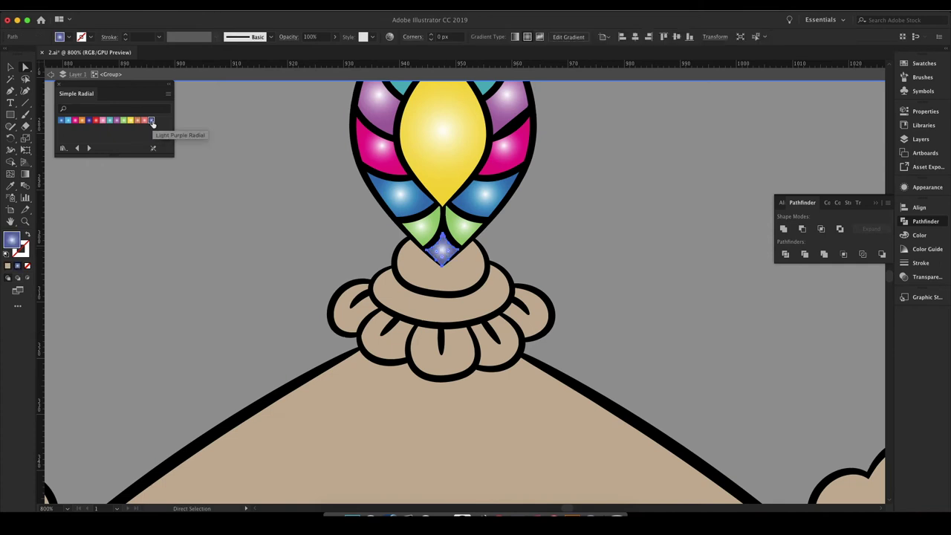
- Give the base under the finial a light purple radial gradient and the right lower petal orange
{"action": "left_click", "coordinate": [460, 247]}
{"action": "left_click", "coordinate": [88, 121]}
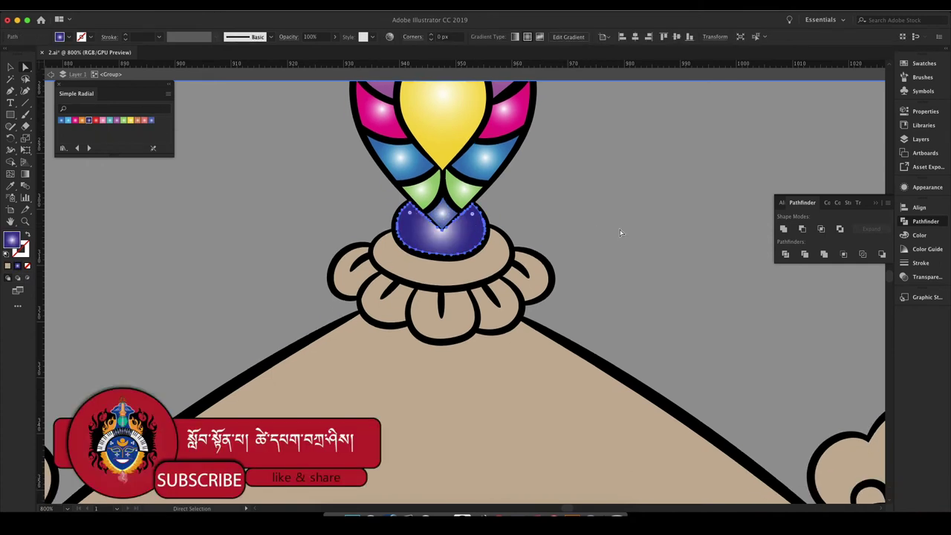
{"action": "double_click", "coordinate": [28, 175]}
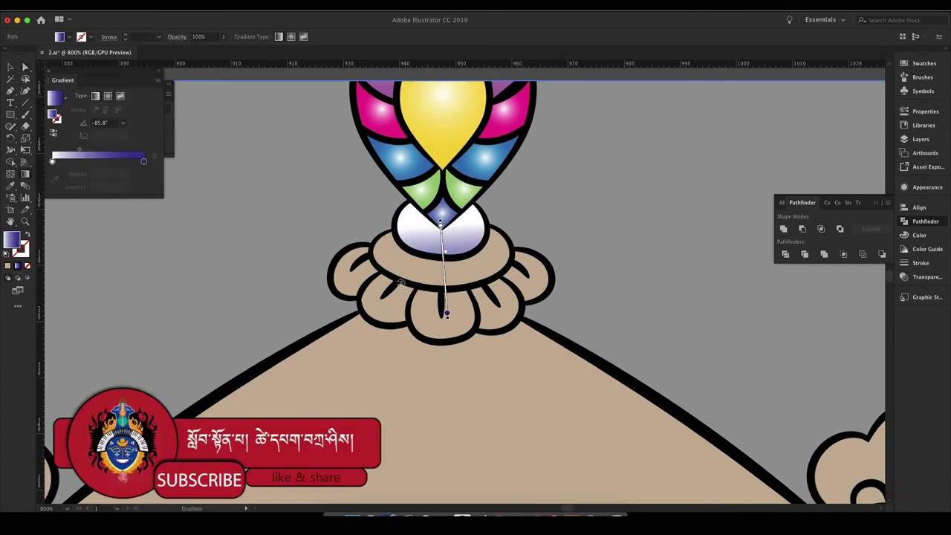
{"action": "key", "text": "a"}
{"action": "left_click", "coordinate": [445, 269]}
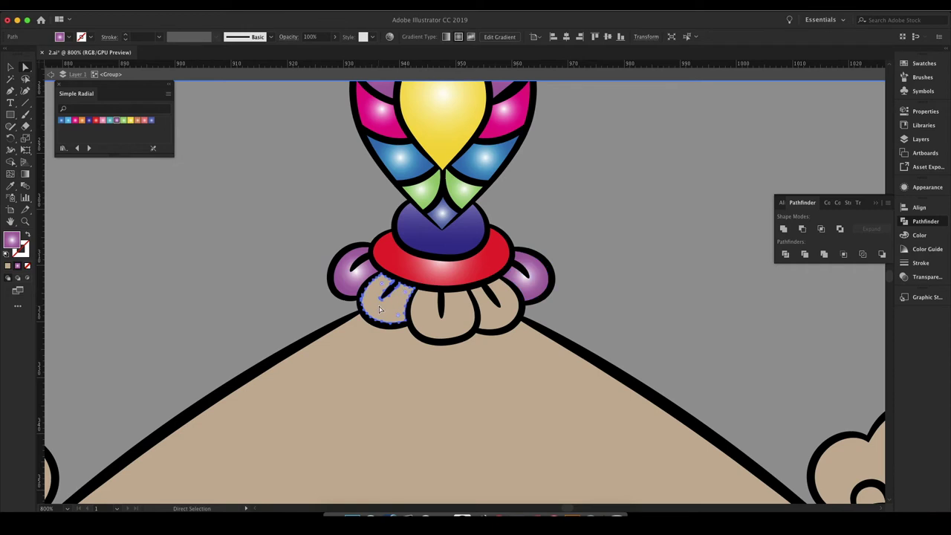
{"action": "left_click", "coordinate": [137, 119]}
- Give the middle lower petal a pink radial gradient and fill the large tan cone orange
{"action": "left_click", "coordinate": [442, 316]}
{"action": "left_click", "coordinate": [74, 120]}
{"action": "left_click", "coordinate": [604, 318]}
{"action": "scroll", "coordinate": [605, 317], "scroll_direction": "down", "scroll_amount": 3}
{"action": "left_click", "coordinate": [412, 314]}
{"action": "left_click", "coordinate": [83, 119]}
- Fill the cone with a yellow radial gradient and move its highlight up toward the tip
{"action": "left_click", "coordinate": [131, 119]}
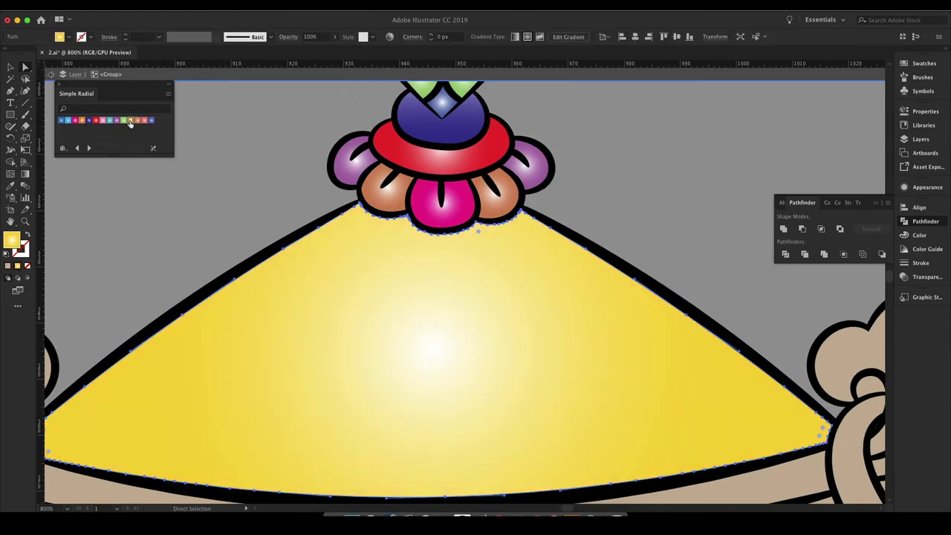
{"action": "key", "text": "g"}
{"action": "left_click_drag", "start_coordinate": [732, 257], "coordinate": [654, 260]}
{"action": "left_click_drag", "start_coordinate": [537, 257], "coordinate": [537, 229]}
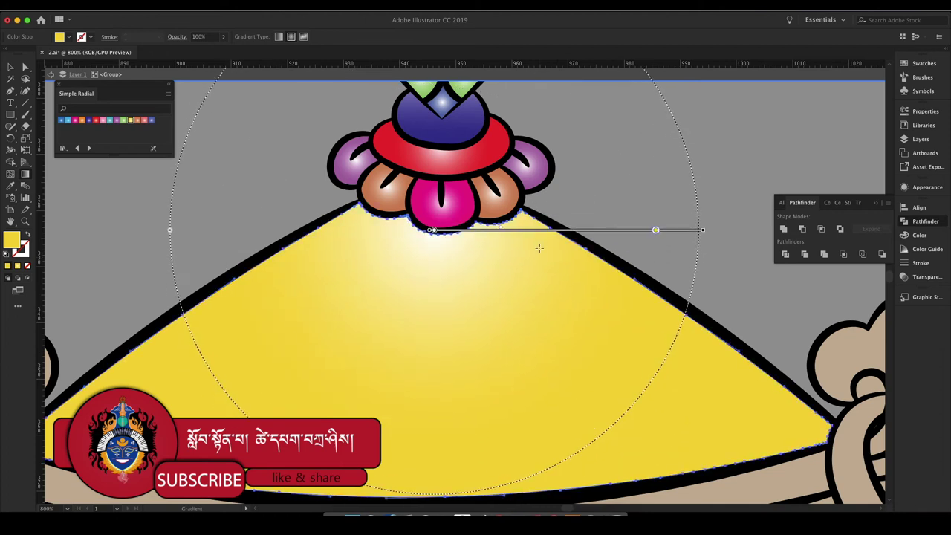
{"action": "key", "text": "z"}
{"action": "left_click", "coordinate": [448, 317], "text": "alt"}
- Colour the upper band under the cone teal and the lower band purple
{"action": "left_click", "coordinate": [421, 352]}
{"action": "left_click", "coordinate": [88, 149]}
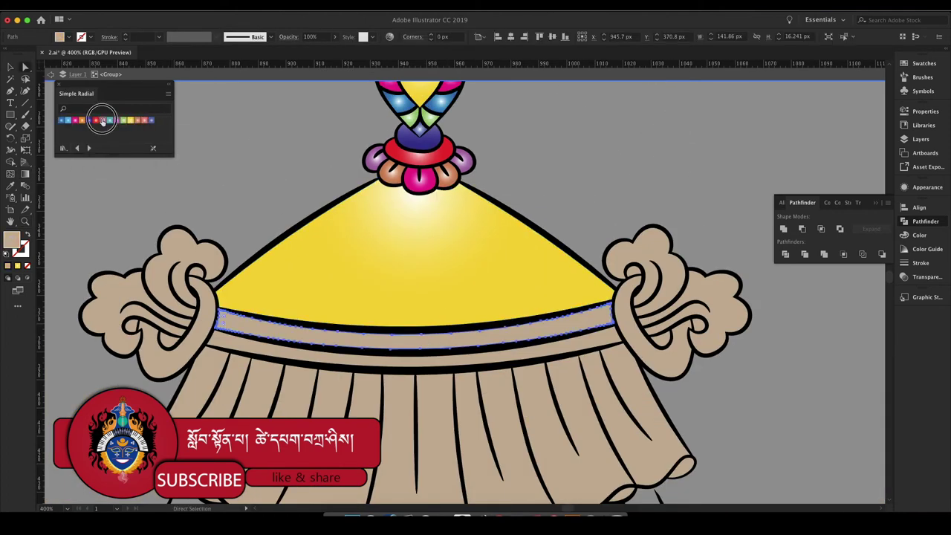
{"action": "left_click", "coordinate": [103, 120]}
{"action": "left_click", "coordinate": [416, 348]}
{"action": "left_click", "coordinate": [110, 121]}
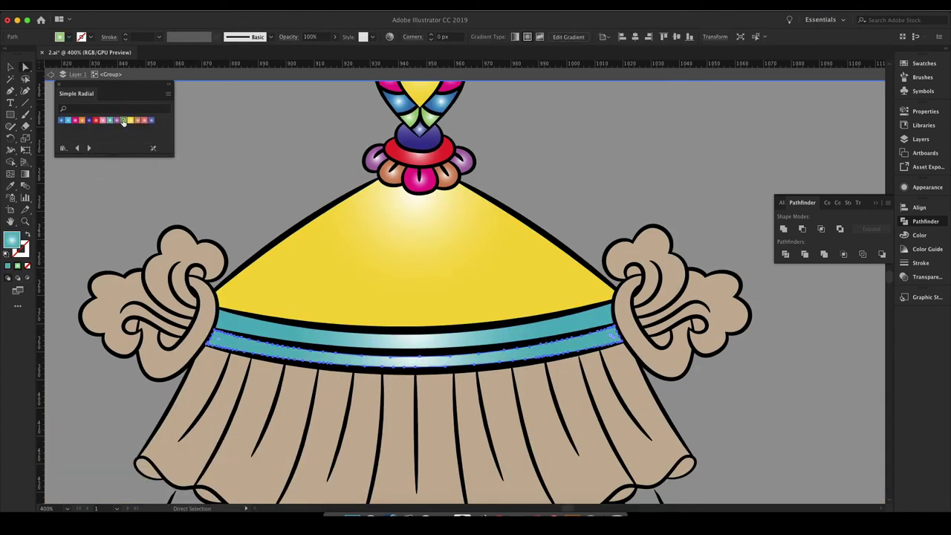
{"action": "left_click", "coordinate": [88, 120]}
- Fill the upper and lower left scroll pieces with gold metal gradients
{"action": "left_click", "coordinate": [201, 245]}
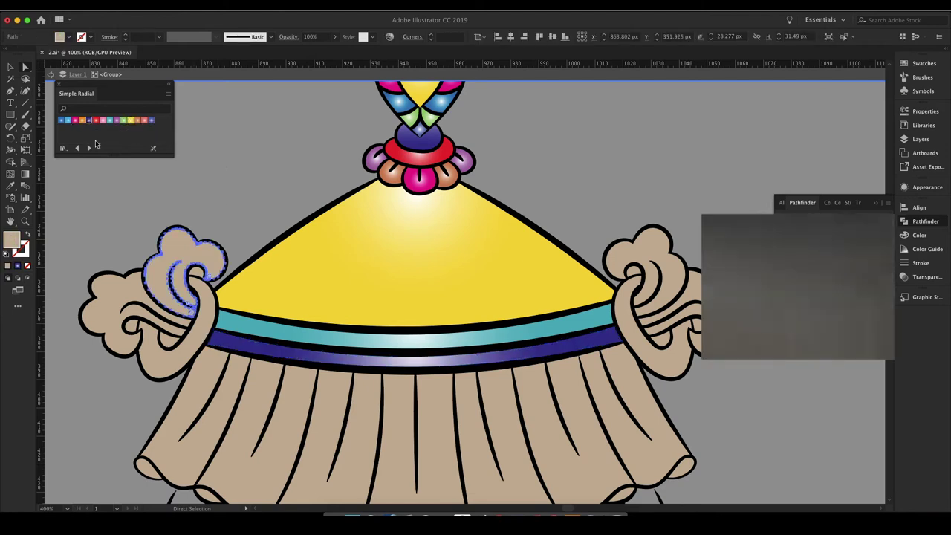
{"action": "left_click", "coordinate": [89, 147]}
{"action": "left_click", "coordinate": [157, 121]}
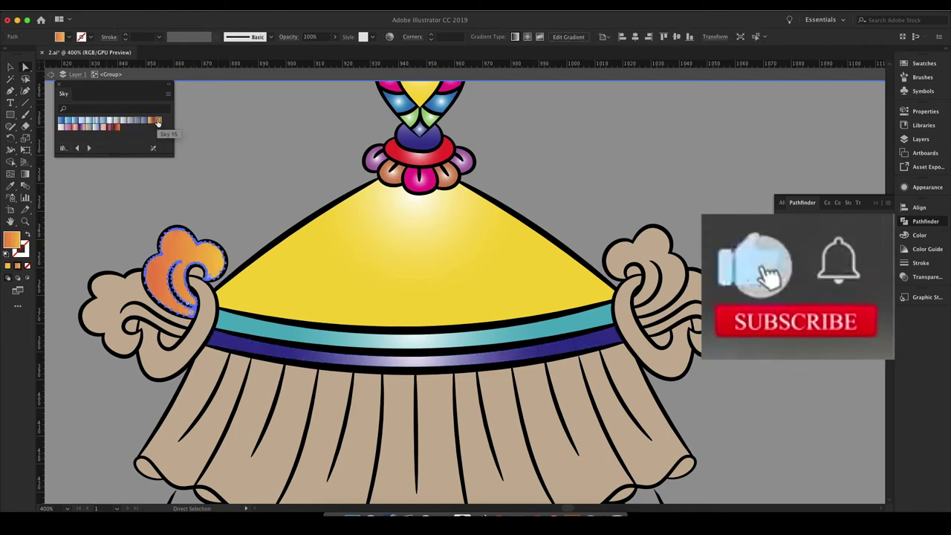
{"action": "left_click", "coordinate": [76, 147]}
{"action": "left_click", "coordinate": [104, 129]}
{"action": "left_click", "coordinate": [77, 148]}
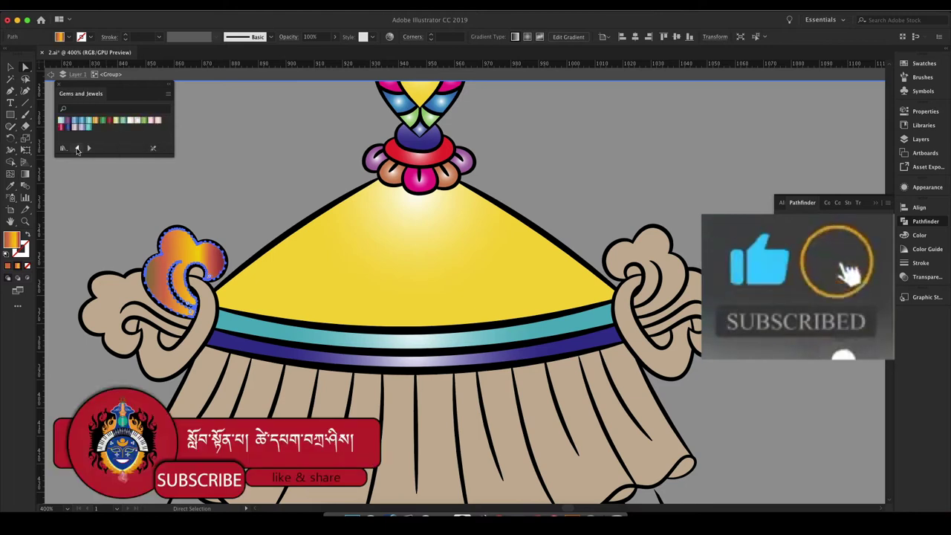
{"action": "left_click", "coordinate": [132, 121]}
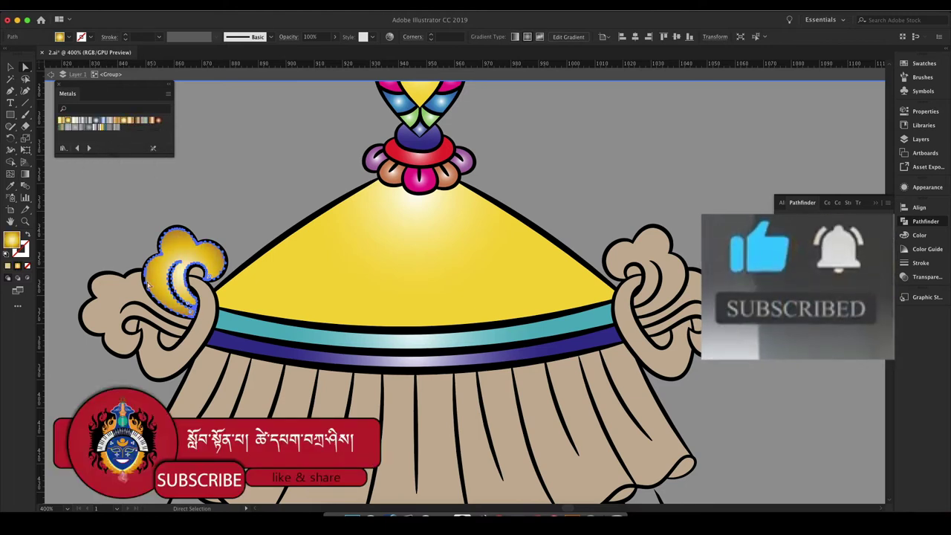
{"action": "left_click", "coordinate": [111, 312]}
{"action": "left_click", "coordinate": [67, 123]}
{"action": "left_click", "coordinate": [203, 312]}
- Recolour the cone bright yellow from the Brights library and angle its gradient diagonally
{"action": "scroll", "coordinate": [484, 155], "scroll_direction": "down", "scroll_amount": 5}
{"action": "left_click", "coordinate": [418, 191]}
{"action": "left_click", "coordinate": [125, 121]}
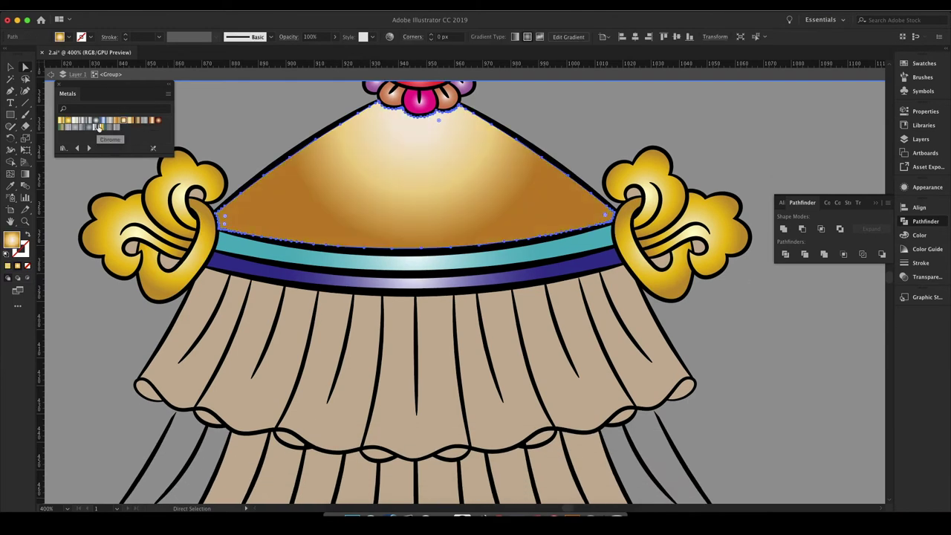
{"action": "left_click", "coordinate": [63, 121]}
{"action": "left_click", "coordinate": [77, 148]}
{"action": "left_click", "coordinate": [137, 121]}
{"action": "left_click", "coordinate": [88, 148]}
{"action": "left_click", "coordinate": [116, 122]}
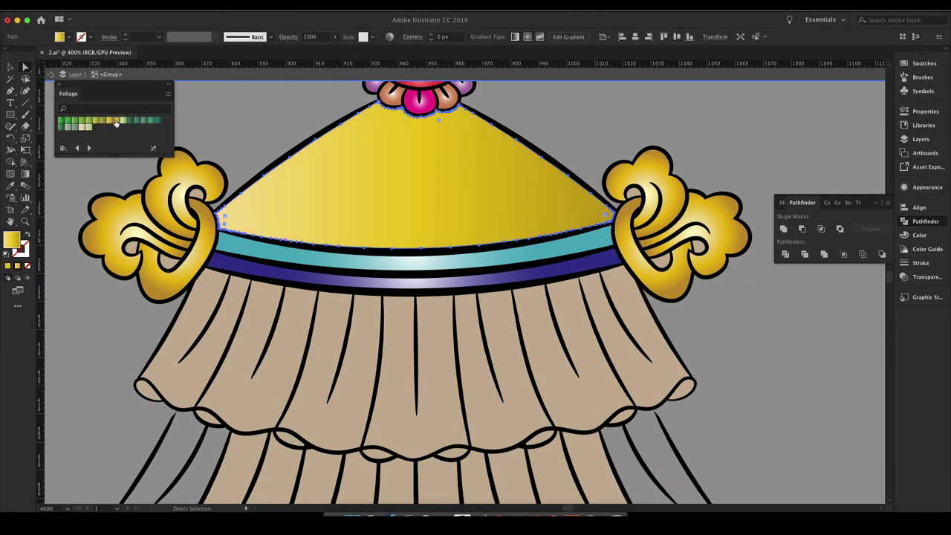
{"action": "left_click", "coordinate": [77, 148]}
{"action": "left_click", "coordinate": [88, 121]}
{"action": "key", "text": "g"}
{"action": "left_click_drag", "start_coordinate": [416, 181], "coordinate": [410, 340]}
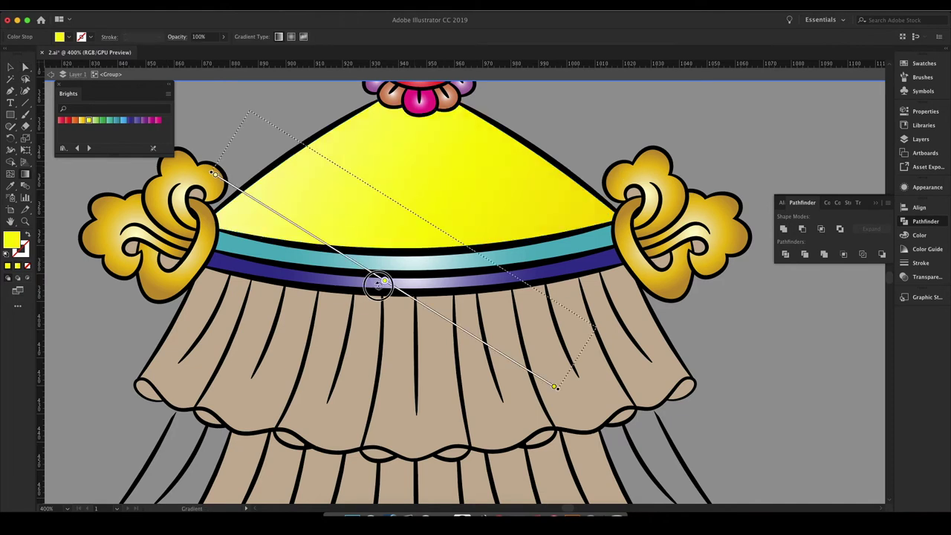
{"action": "scroll", "coordinate": [411, 340], "scroll_direction": "down", "scroll_amount": 5}
- Give a skirt panel a multicolour Color Combinations gradient and set its direction
{"action": "key", "text": "a"}
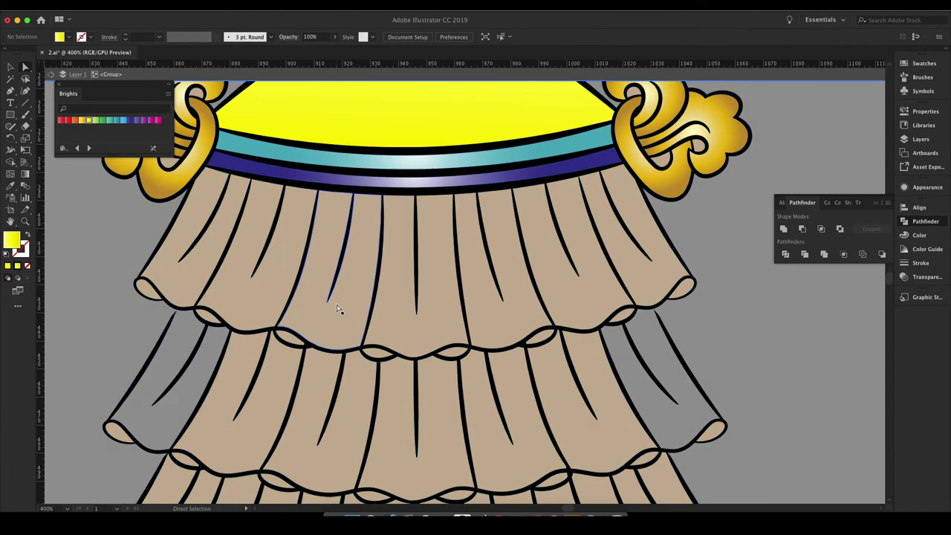
{"action": "left_click", "coordinate": [339, 312]}
{"action": "left_click", "coordinate": [89, 147]}
{"action": "left_click", "coordinate": [68, 120]}
{"action": "key", "text": "g"}
{"action": "left_click_drag", "start_coordinate": [276, 269], "coordinate": [392, 269]}
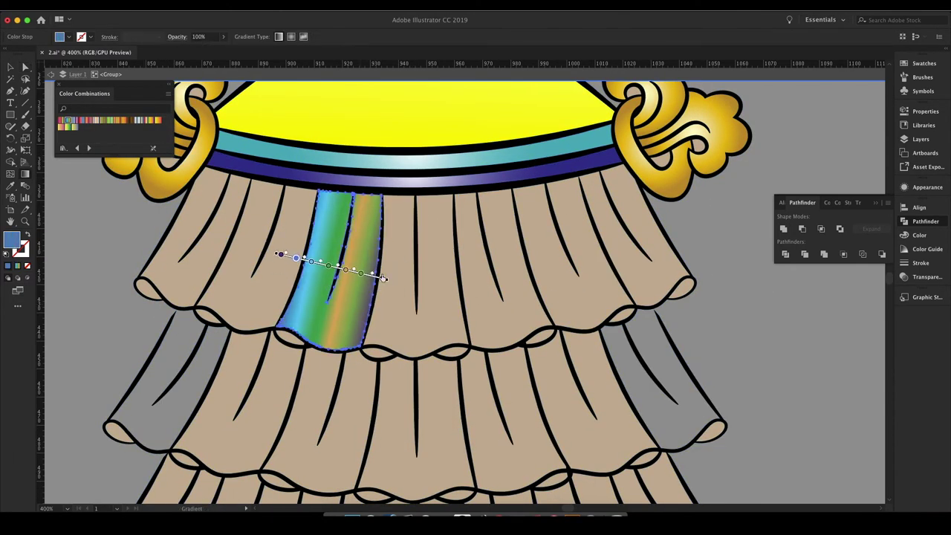
- Apply the same gradient to the second and middle skirt panels, angling each across its panel
{"action": "left_click", "coordinate": [491, 267]}
{"action": "key", "text": "v"}
{"action": "key", "text": "g"}
{"action": "mouse_move", "coordinate": [450, 268]}
{"action": "left_mouse_down"}
{"action": "mouse_move", "coordinate": [557, 267]}
{"action": "mouse_move", "coordinate": [554, 254]}
{"action": "left_mouse_up"}
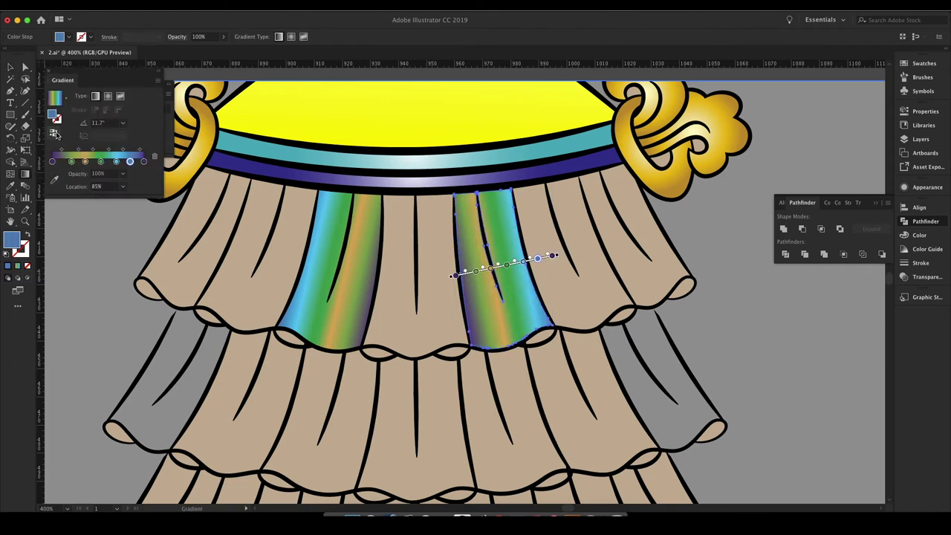
{"action": "left_click", "coordinate": [386, 282]}
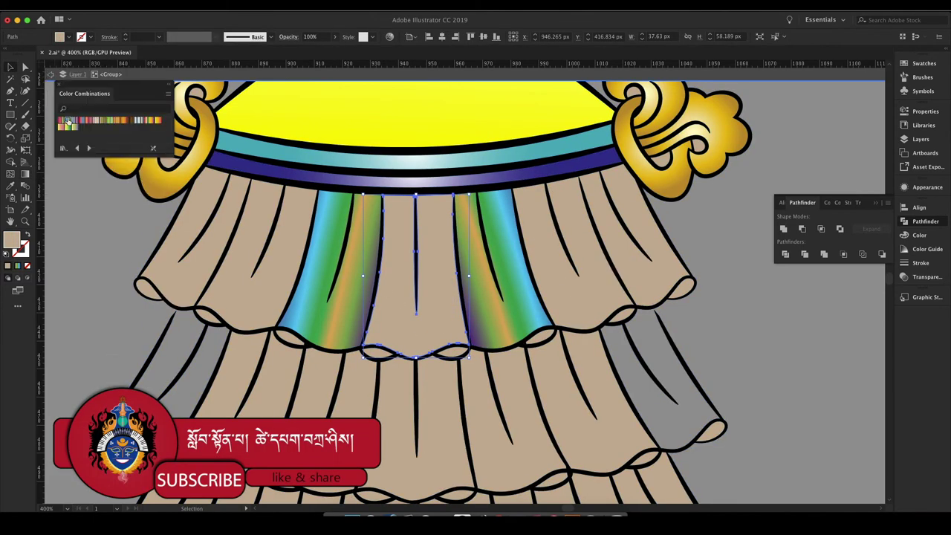
{"action": "left_click", "coordinate": [69, 120]}
{"action": "left_click_drag", "start_coordinate": [361, 276], "coordinate": [469, 276]}
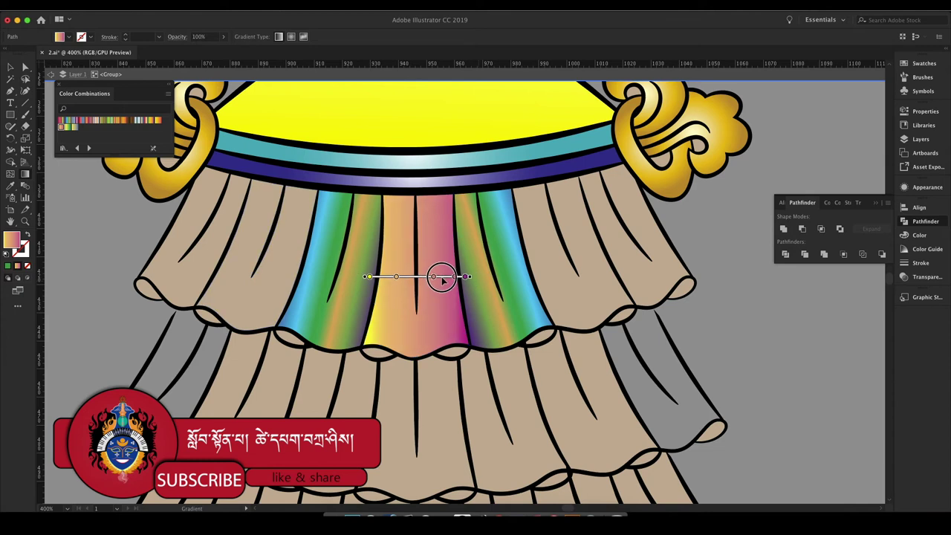
- Redirect the left tier panel's gradient to run green to red
{"action": "key", "text": "a"}
{"action": "left_click", "coordinate": [594, 298]}
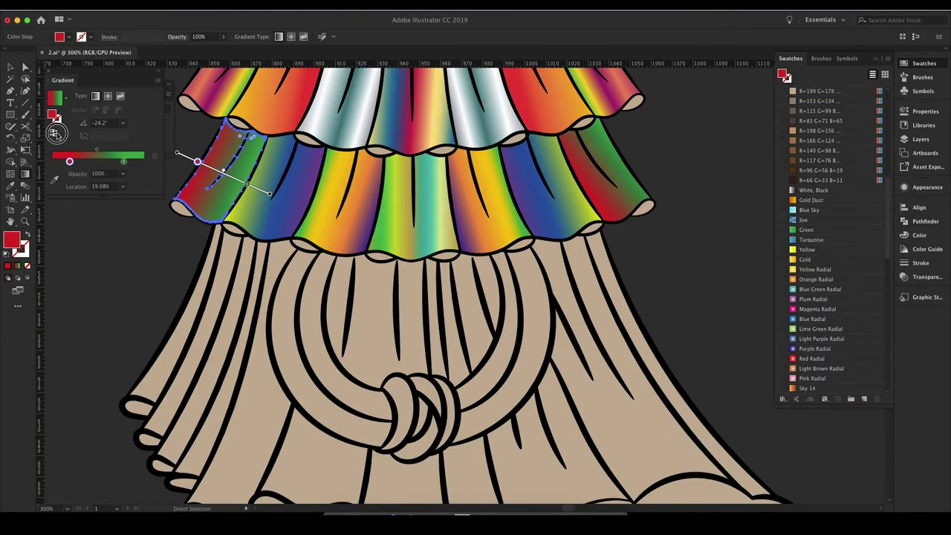
{"action": "left_click_drag", "start_coordinate": [253, 206], "coordinate": [229, 178]}
{"action": "key", "text": "a"}
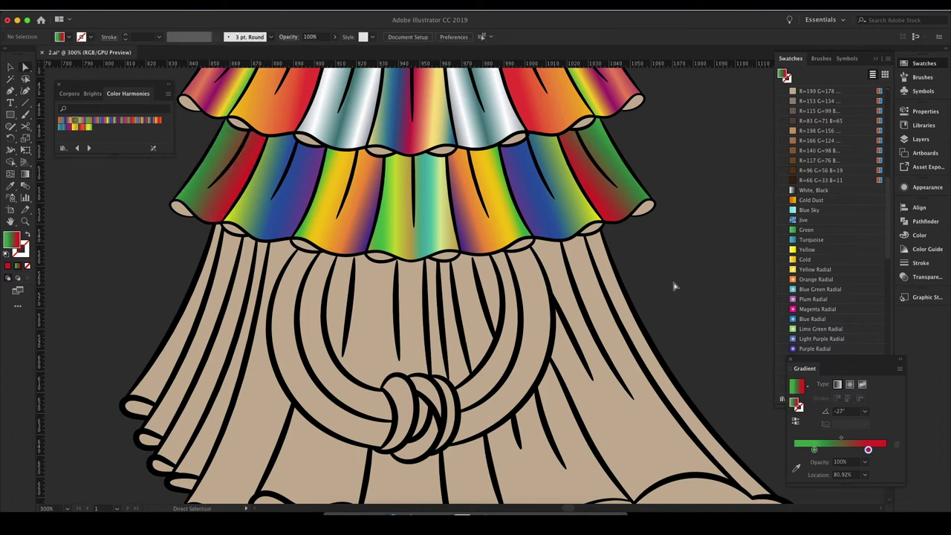
{"action": "scroll", "coordinate": [314, 364], "scroll_direction": "down", "scroll_amount": 3}
- Fill the central skirt piece with a rainbow gradient after trying several swatches
{"action": "left_click", "coordinate": [375, 229]}
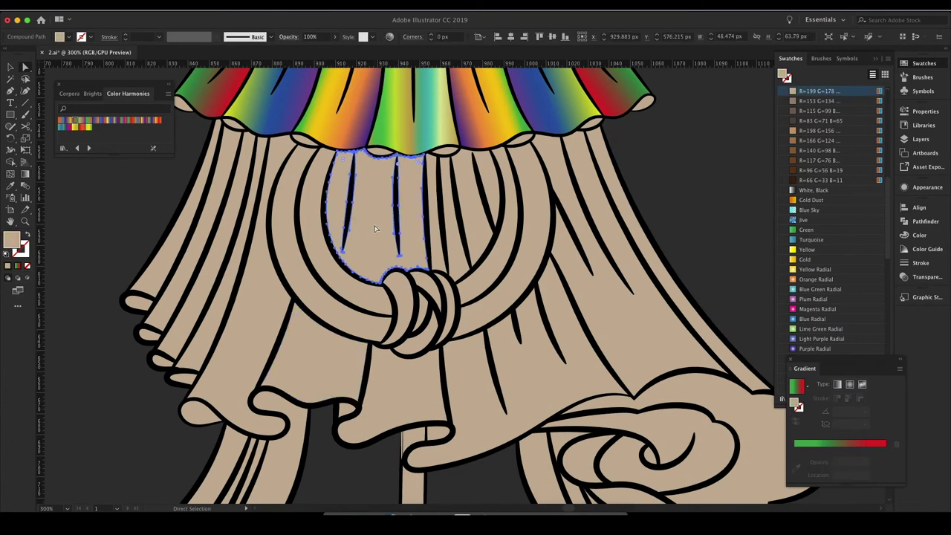
{"action": "left_click", "coordinate": [118, 123]}
{"action": "left_click", "coordinate": [104, 124]}
{"action": "left_click", "coordinate": [75, 123]}
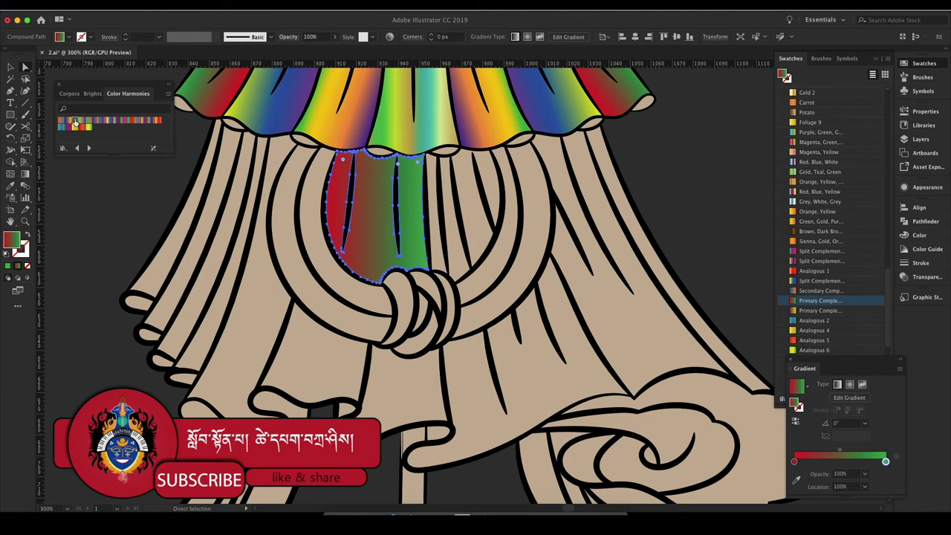
{"action": "left_click", "coordinate": [88, 148]}
{"action": "left_click", "coordinate": [96, 123]}
- Give the left skirt piece a blue-green-yellow-purple gradient and set its direction
{"action": "left_click", "coordinate": [253, 312]}
{"action": "left_click", "coordinate": [97, 123]}
{"action": "left_click", "coordinate": [68, 120]}
{"action": "key", "text": "g"}
{"action": "left_click_drag", "start_coordinate": [165, 261], "coordinate": [272, 289]}
{"action": "key", "text": "a"}
- Fill the central inner drape with the blue-green gradient, running horizontally
{"action": "left_click", "coordinate": [371, 223]}
{"action": "left_click", "coordinate": [797, 384]}
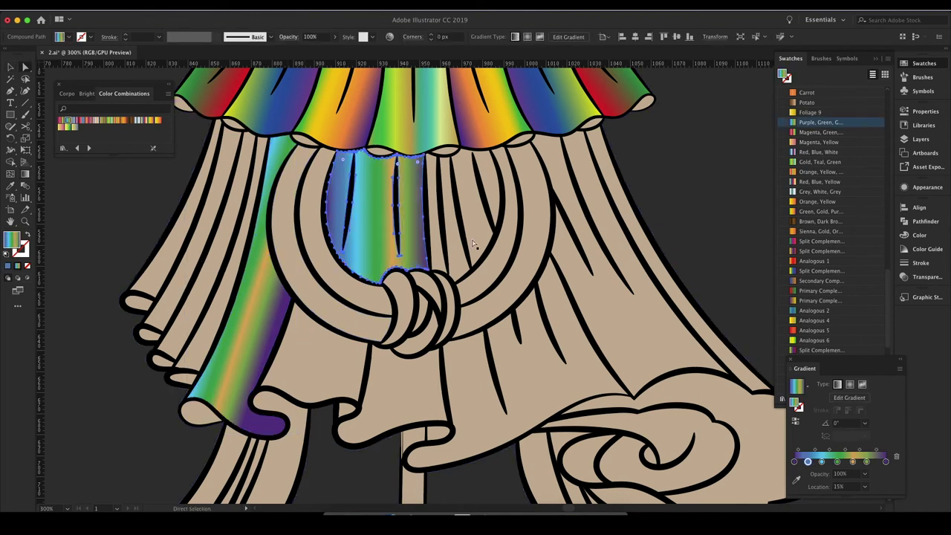
{"action": "key", "text": "g"}
{"action": "left_click_drag", "start_coordinate": [256, 352], "coordinate": [414, 364]}
- Eyedrop the rainbow gradient onto the lower right drapes and narrow upper piece, angling each
{"action": "left_click", "coordinate": [414, 388]}
{"action": "key", "text": "i"}
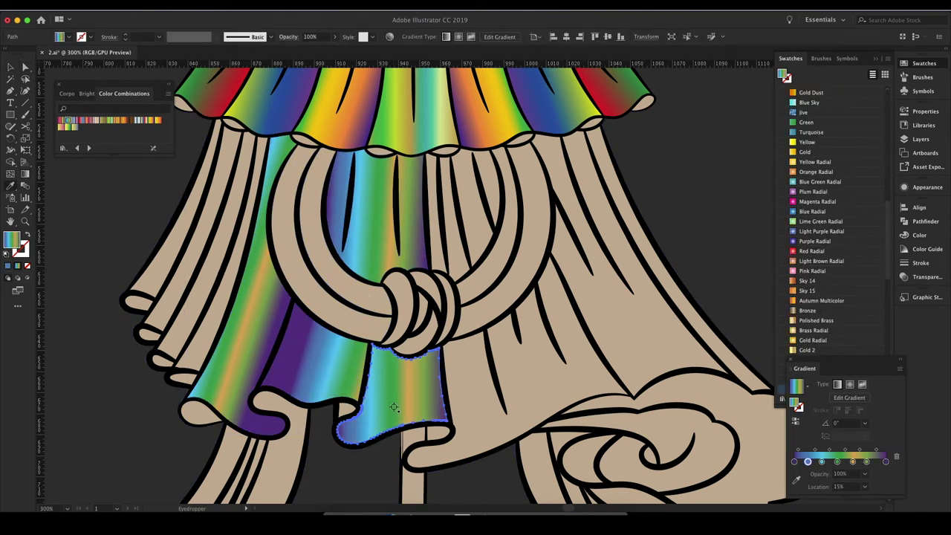
{"action": "left_click", "coordinate": [357, 390]}
{"action": "key", "text": "g"}
{"action": "left_click", "coordinate": [483, 371]}
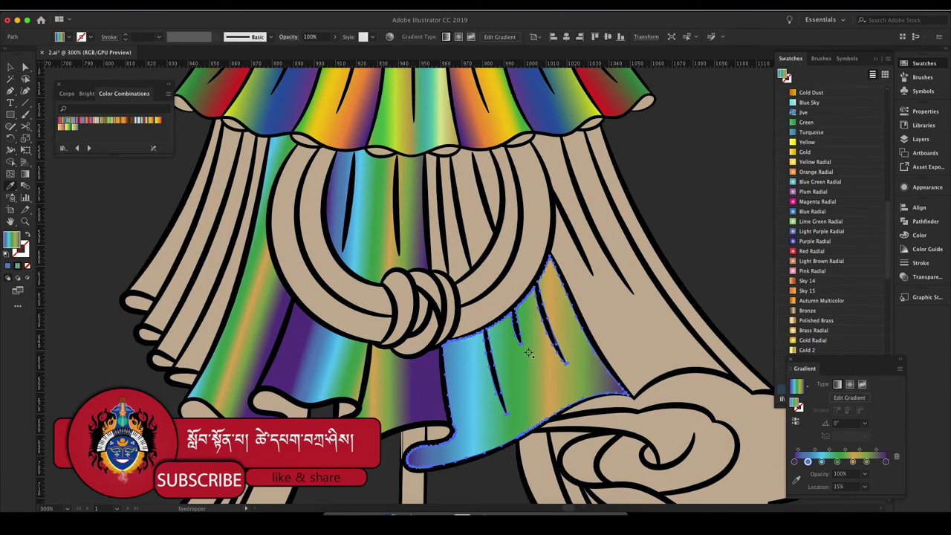
{"action": "left_click_drag", "start_coordinate": [421, 398], "coordinate": [628, 308]}
{"action": "left_click", "coordinate": [476, 208]}
{"action": "left_click_drag", "start_coordinate": [449, 212], "coordinate": [505, 199]}
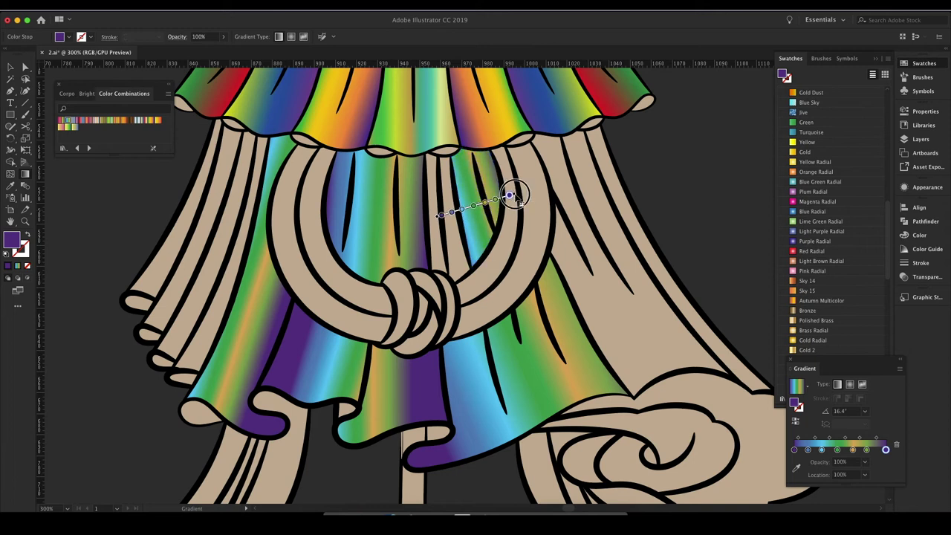
{"action": "mouse_move", "coordinate": [434, 220]}
{"action": "left_mouse_down"}
{"action": "mouse_move", "coordinate": [518, 219]}
{"action": "mouse_move", "coordinate": [486, 214]}
{"action": "left_mouse_up"}
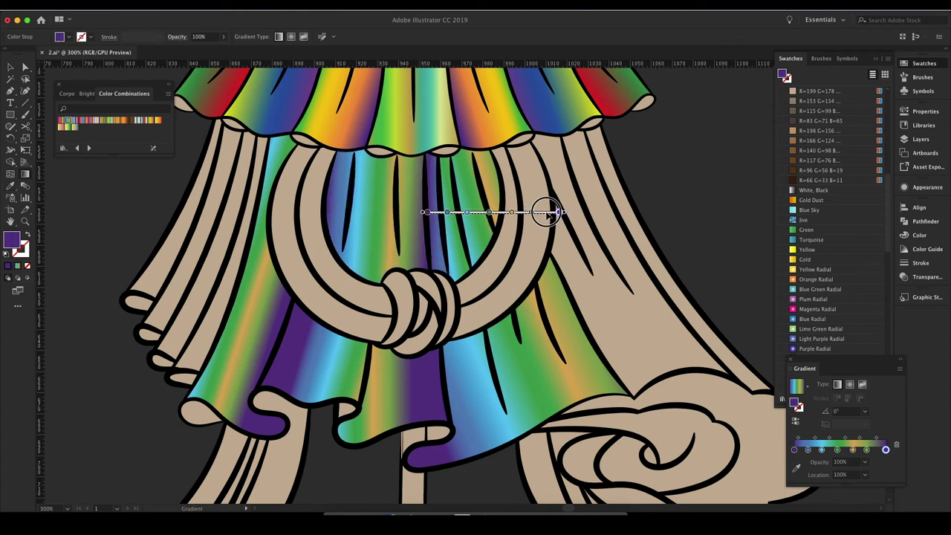
- Give the right drape the rainbow gradient and settle it at a gentle diagonal angle
{"action": "left_click", "coordinate": [654, 290]}
{"action": "left_click_drag", "start_coordinate": [495, 338], "coordinate": [663, 230]}
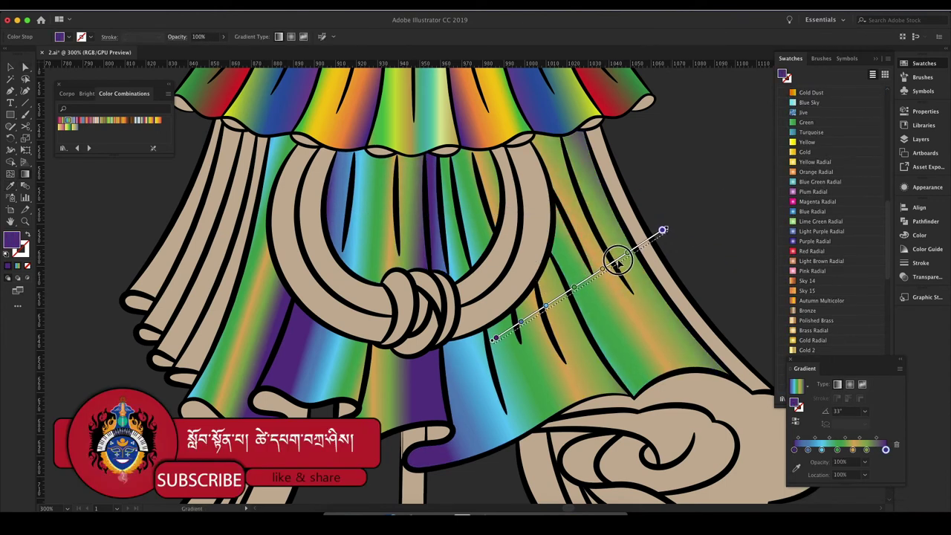
{"action": "left_click_drag", "start_coordinate": [580, 287], "coordinate": [753, 184]}
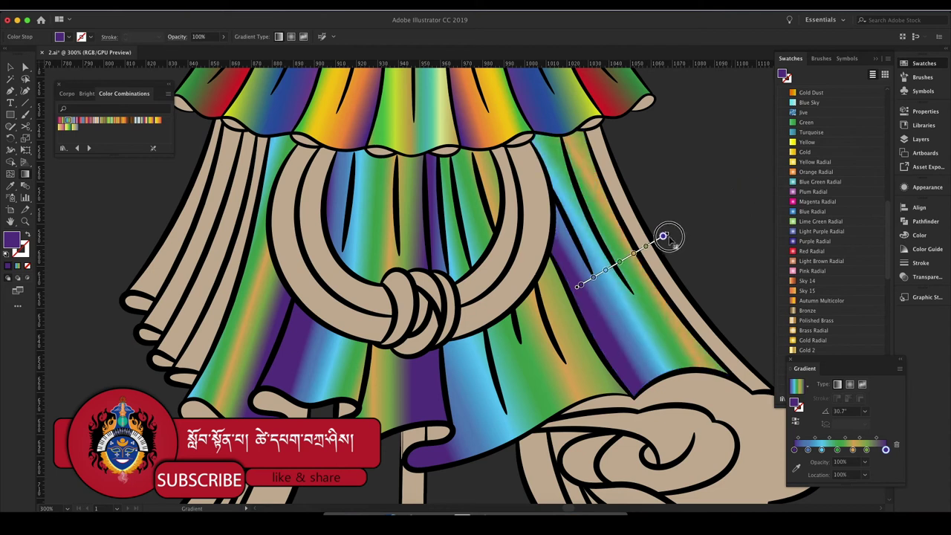
{"action": "left_click_drag", "start_coordinate": [566, 295], "coordinate": [689, 224]}
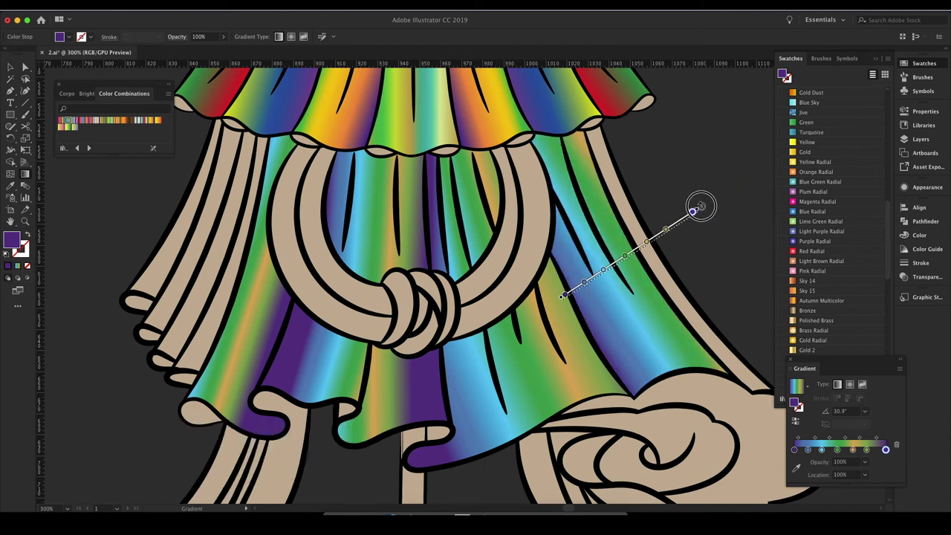
{"action": "left_click_drag", "start_coordinate": [583, 258], "coordinate": [773, 259]}
{"action": "left_click_drag", "start_coordinate": [637, 306], "coordinate": [761, 165]}
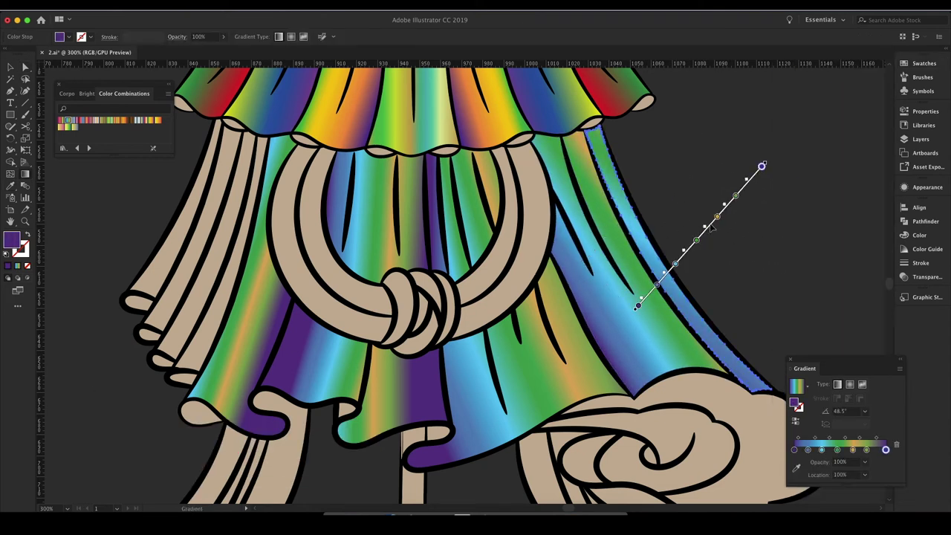
{"action": "left_click_drag", "start_coordinate": [563, 328], "coordinate": [723, 231]}
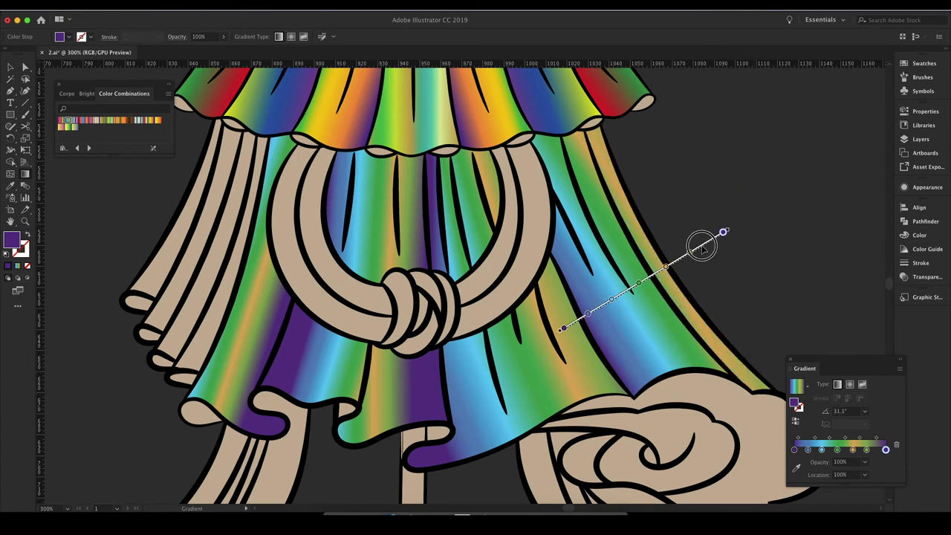
- Sample the rainbow gradient onto the left pleat, then deselect it
{"action": "left_click", "coordinate": [223, 297], "text": "ctrl"}
{"action": "key", "text": "i"}
{"action": "left_click", "coordinate": [262, 308]}
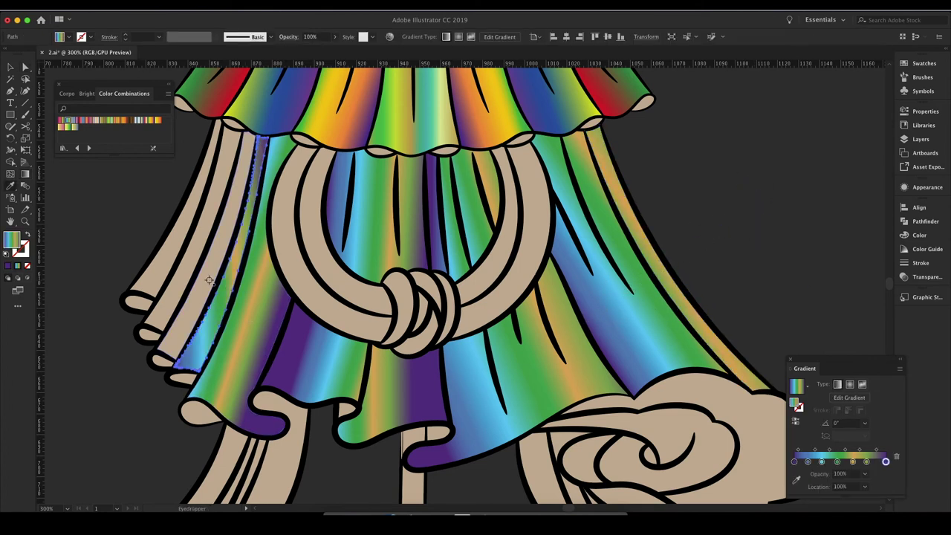
{"action": "key", "text": "a"}
{"action": "left_click", "coordinate": [95, 219]}
- Fill the right-hand cloud with a gold gradient from the Metals swatch library
{"action": "scroll", "coordinate": [95, 219], "scroll_direction": "down", "scroll_amount": 2}
{"action": "scroll", "coordinate": [95, 220], "scroll_direction": "down", "scroll_amount": 2}
{"action": "scroll", "coordinate": [223, 297], "scroll_direction": "down", "scroll_amount": 2}
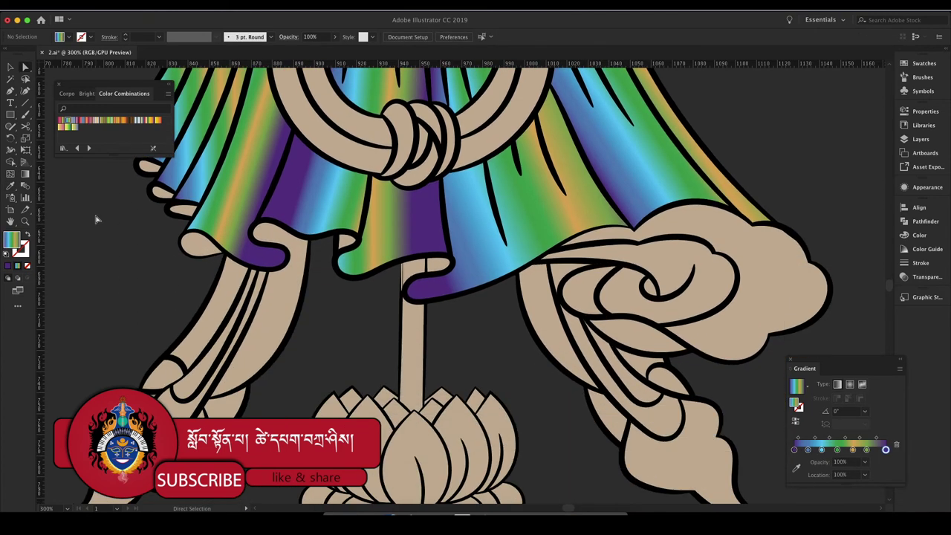
{"action": "scroll", "coordinate": [326, 345], "scroll_direction": "down", "scroll_amount": 1}
{"action": "left_click", "coordinate": [753, 247]}
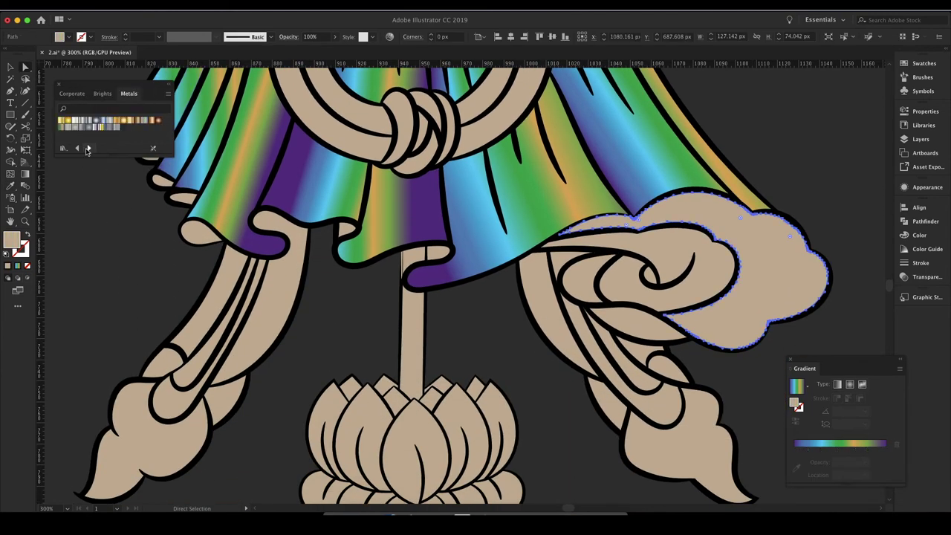
{"action": "left_click", "coordinate": [81, 122]}
{"action": "left_click", "coordinate": [130, 119]}
{"action": "key", "text": "g"}
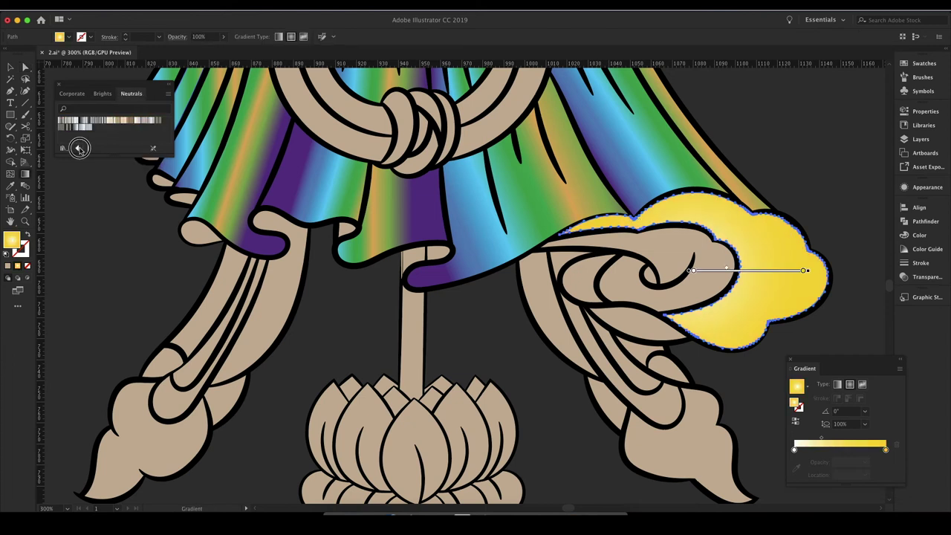
{"action": "left_click", "coordinate": [80, 148]}
{"action": "left_click", "coordinate": [66, 121]}
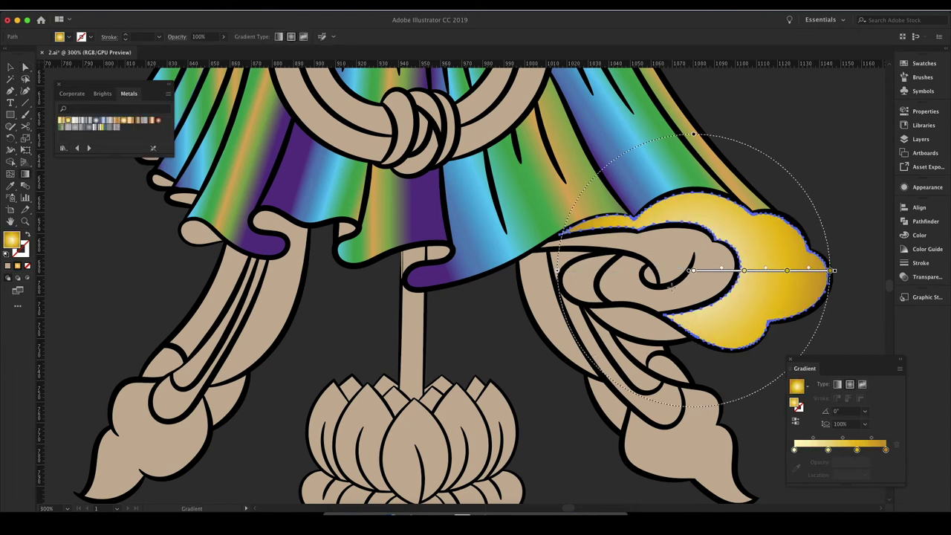
- Copy the gold gradient onto the left trailing ribbon with the Eyedropper
{"action": "key", "text": "a"}
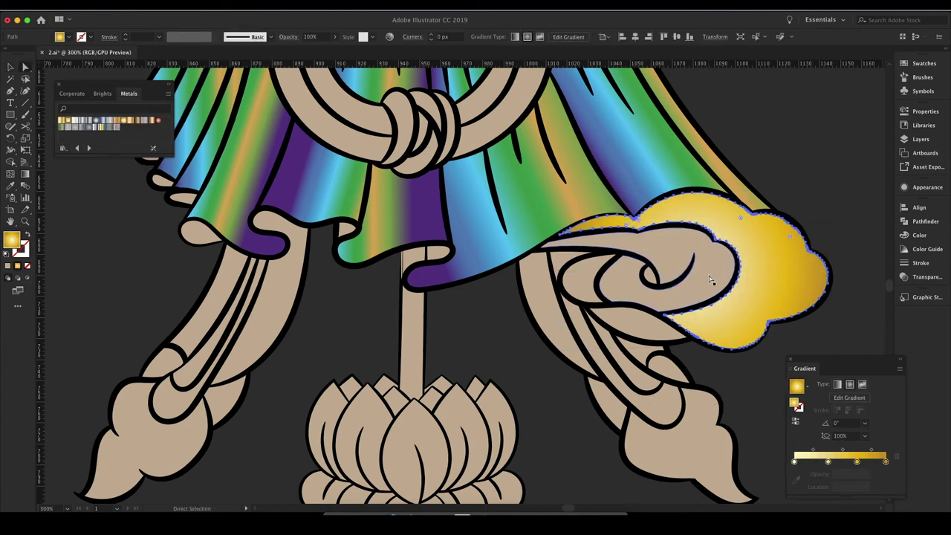
{"action": "left_click", "coordinate": [220, 302]}
{"action": "key", "text": "period"}
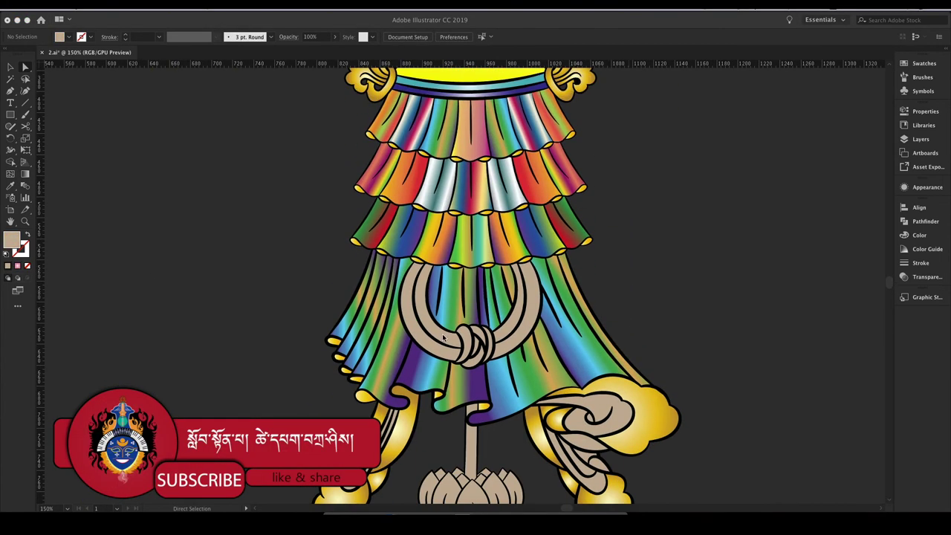
- Fill the right looped knot cord with a crimson gradient
{"action": "left_click", "coordinate": [61, 126]}
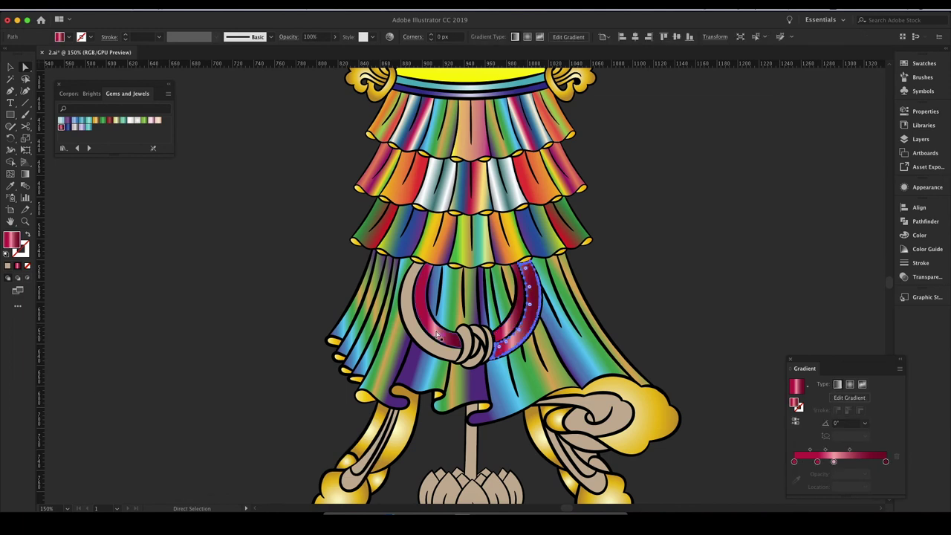
{"action": "left_click", "coordinate": [210, 265]}
{"action": "scroll", "coordinate": [660, 332], "scroll_direction": "down", "scroll_amount": 2}
{"action": "scroll", "coordinate": [480, 274], "scroll_direction": "down", "scroll_amount": 2}
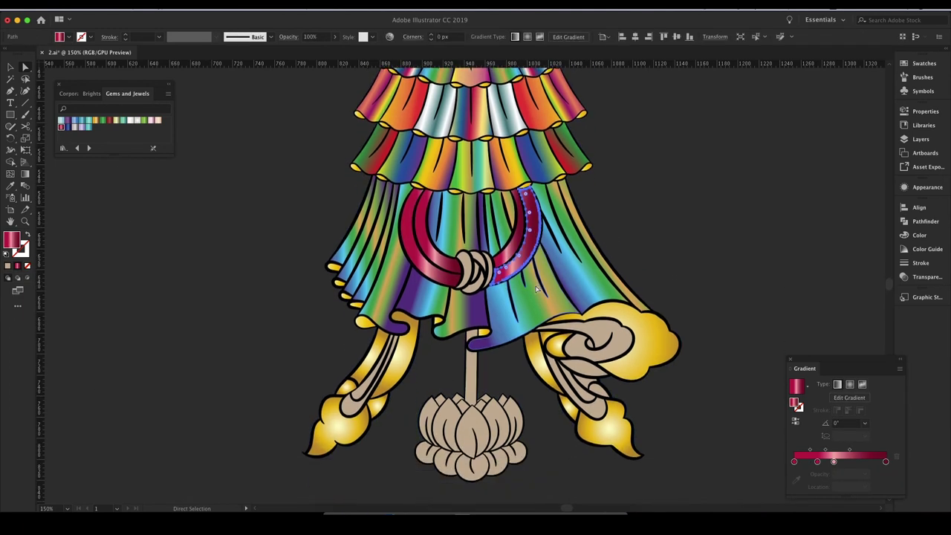
- Redirect the crimson gradients diagonally across the small ribbon shapes
{"action": "key", "text": "super+shift+a"}
{"action": "key", "text": "g"}
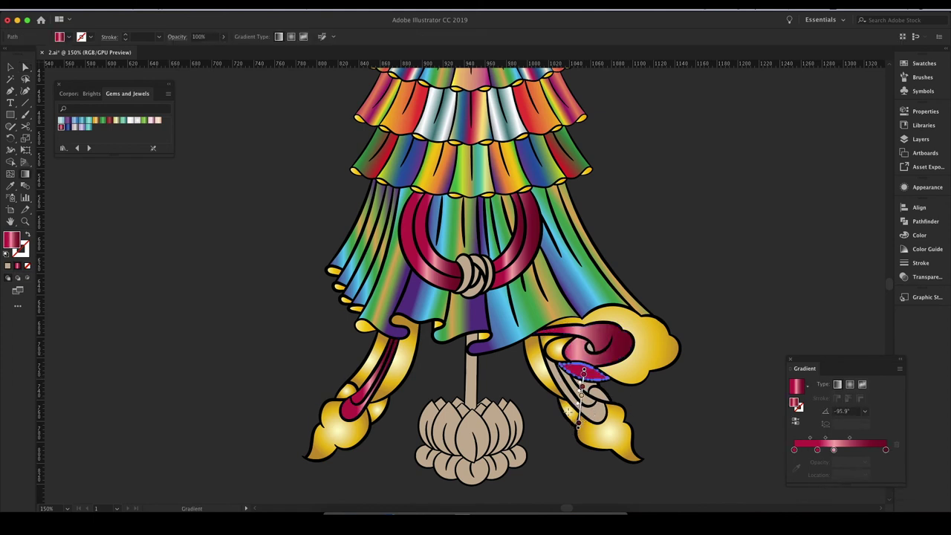
{"action": "left_click_drag", "start_coordinate": [578, 338], "coordinate": [575, 375]}
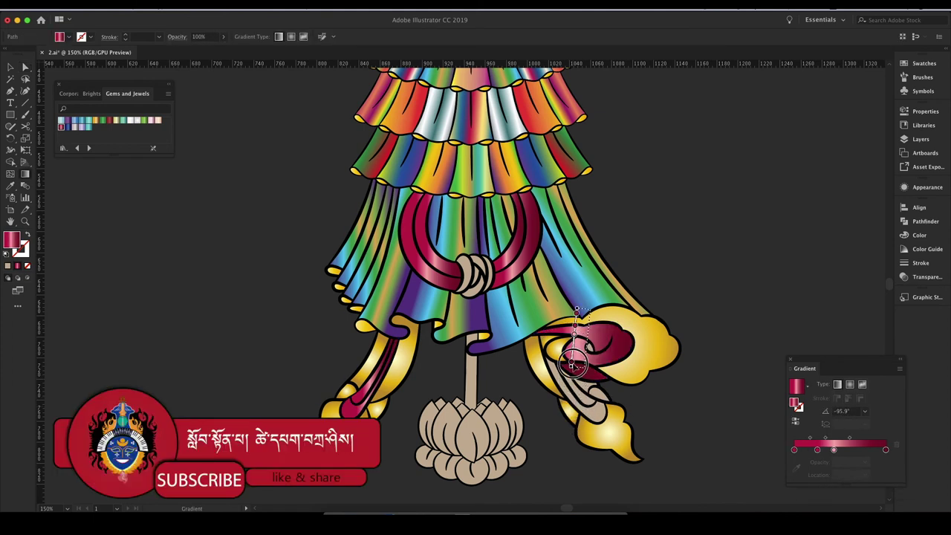
{"action": "left_click_drag", "start_coordinate": [583, 371], "coordinate": [595, 338]}
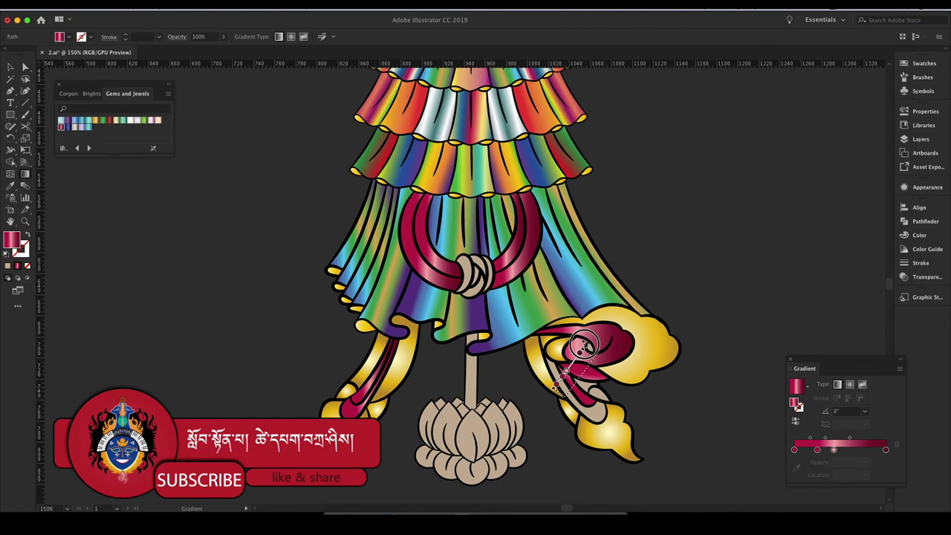
{"action": "key", "text": "a"}
{"action": "key", "text": "g"}
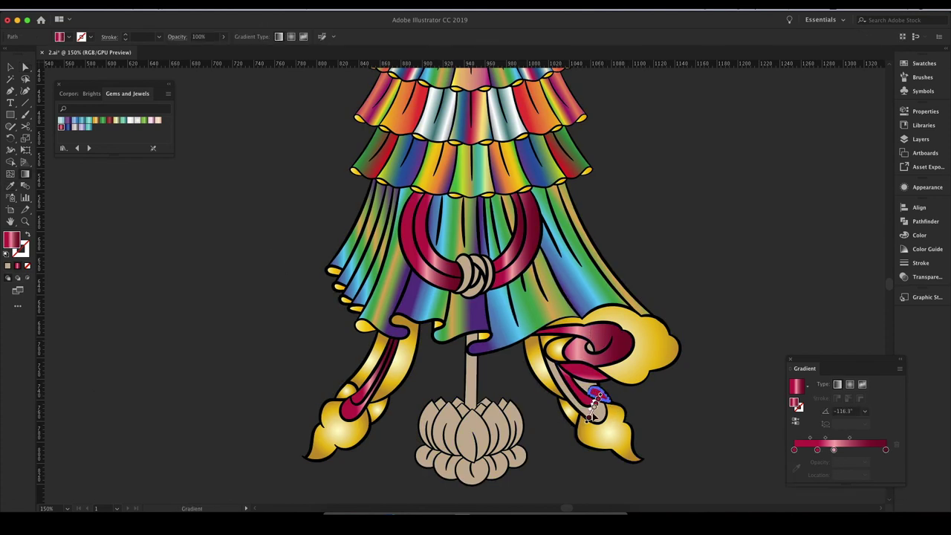
{"action": "left_click_drag", "start_coordinate": [574, 384], "coordinate": [598, 364]}
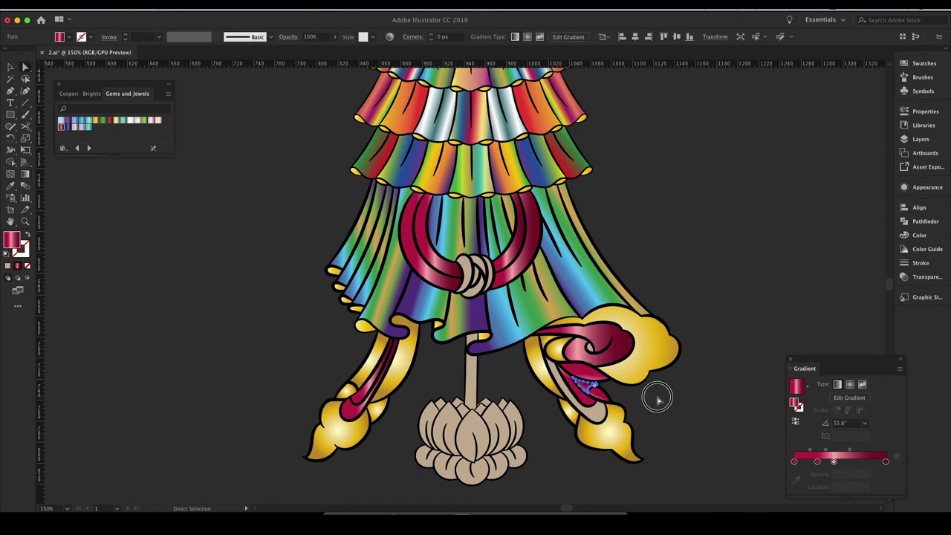
{"action": "left_click_drag", "start_coordinate": [580, 361], "coordinate": [543, 389]}
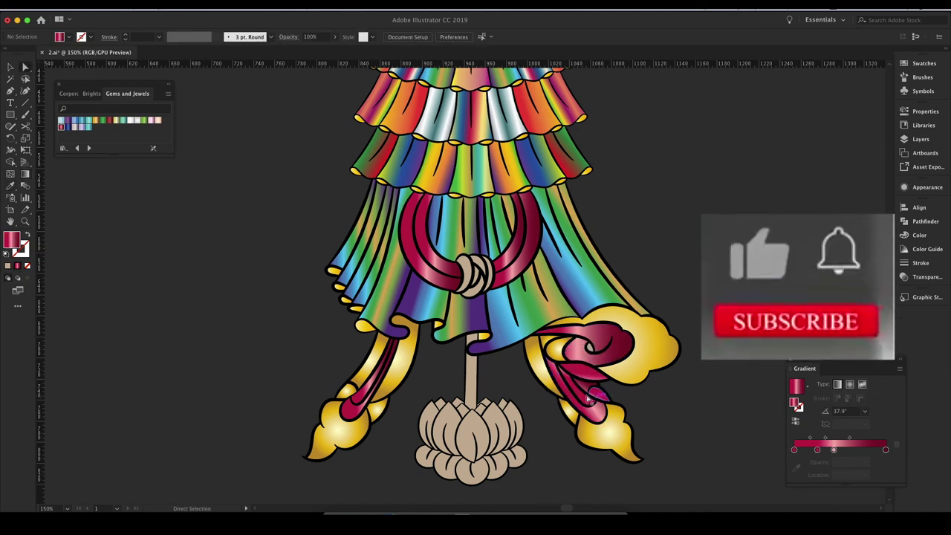
{"action": "left_click_drag", "start_coordinate": [587, 349], "coordinate": [574, 396]}
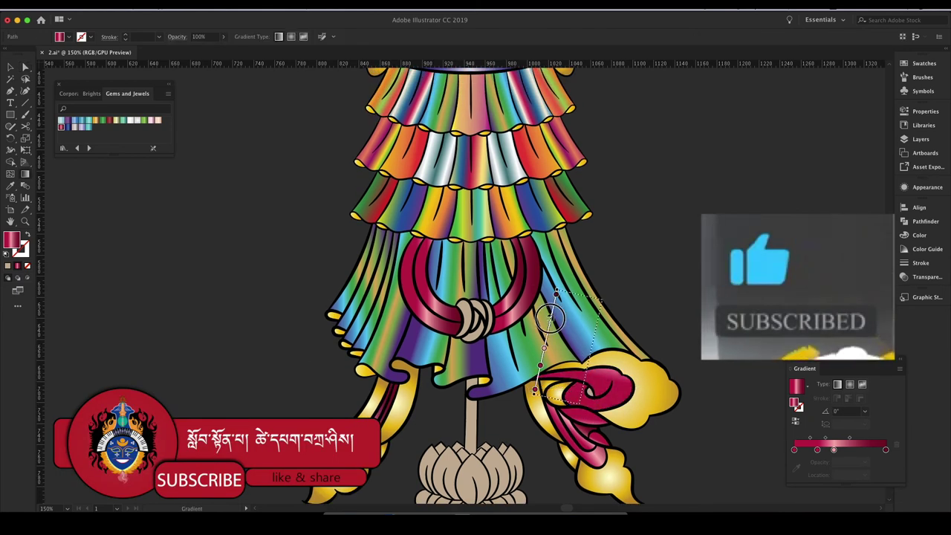
- Angle the crimson gradient on the ribbon inside the cloud and start the knot bead in gold
{"action": "left_click", "coordinate": [584, 386]}
{"action": "left_click_drag", "start_coordinate": [568, 431], "coordinate": [626, 347]}
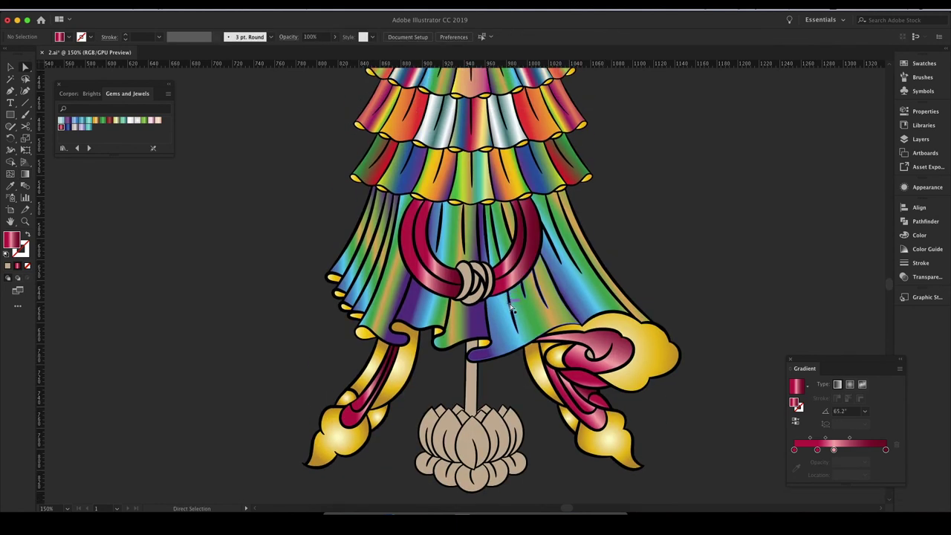
{"action": "left_click", "coordinate": [427, 294]}
- Fill the pole above the lotus with a bronze metal gradient
{"action": "key", "text": "v"}
{"action": "key", "text": "a"}
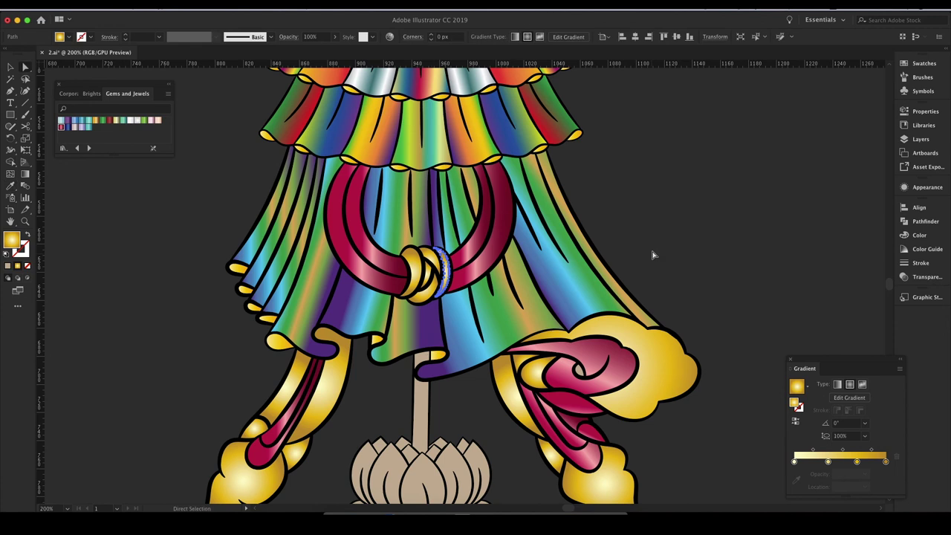
{"action": "scroll", "coordinate": [445, 297], "scroll_direction": "down", "scroll_amount": 3}
{"action": "left_click", "coordinate": [422, 332]}
{"action": "left_click", "coordinate": [141, 125]}
- Zoom in on the lotus and give the centre petal a vertical bright gradient
{"action": "key", "text": "z"}
{"action": "left_click", "coordinate": [468, 312]}
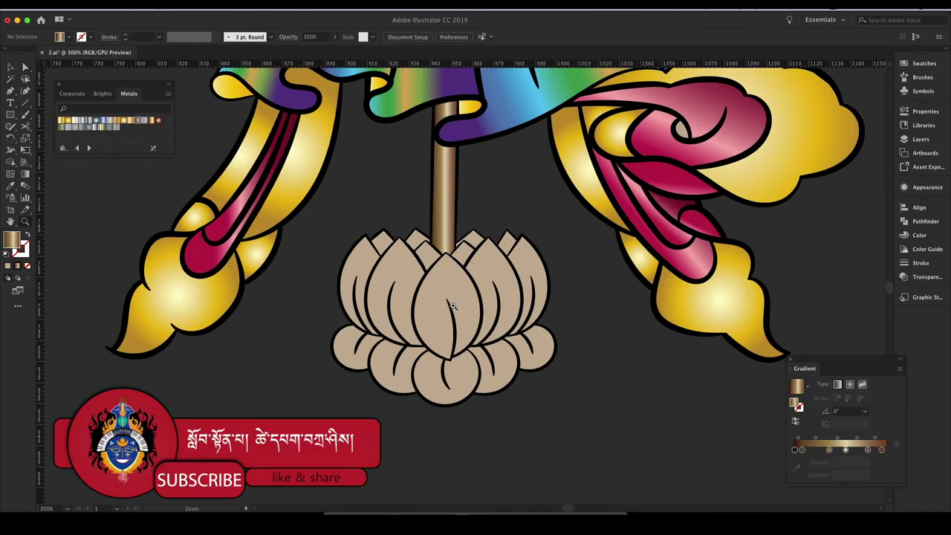
{"action": "scroll", "coordinate": [453, 306], "scroll_direction": "up", "scroll_amount": 1}
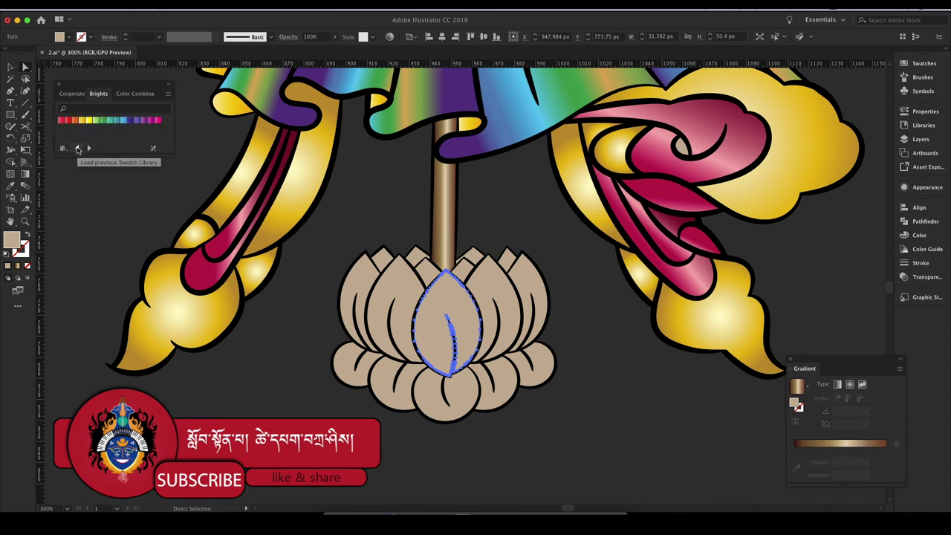
{"action": "left_click", "coordinate": [67, 120]}
{"action": "key", "text": "g"}
{"action": "left_click_drag", "start_coordinate": [447, 325], "coordinate": [445, 255]}
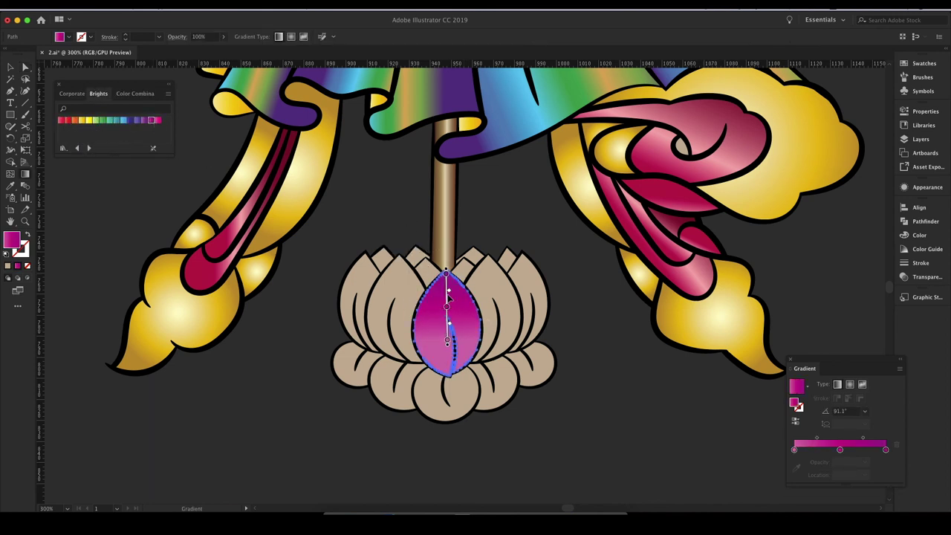
- Give the petal right of centre an angled orange gradient and copy it to the left petal
{"action": "left_click", "coordinate": [505, 312]}
{"action": "left_click", "coordinate": [74, 121]}
{"action": "left_click_drag", "start_coordinate": [463, 309], "coordinate": [510, 271]}
{"action": "key", "text": "a"}
{"action": "left_click", "coordinate": [390, 312]}
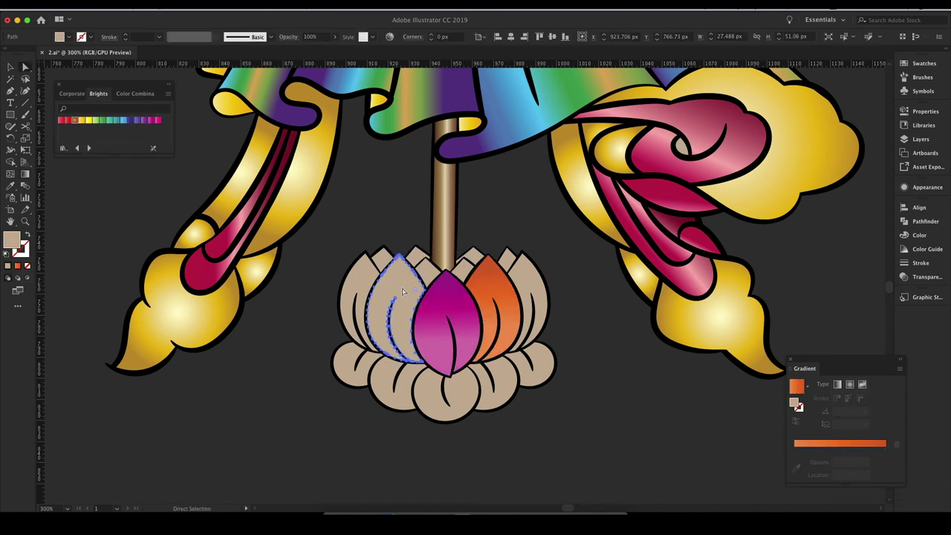
{"action": "key", "text": "period"}
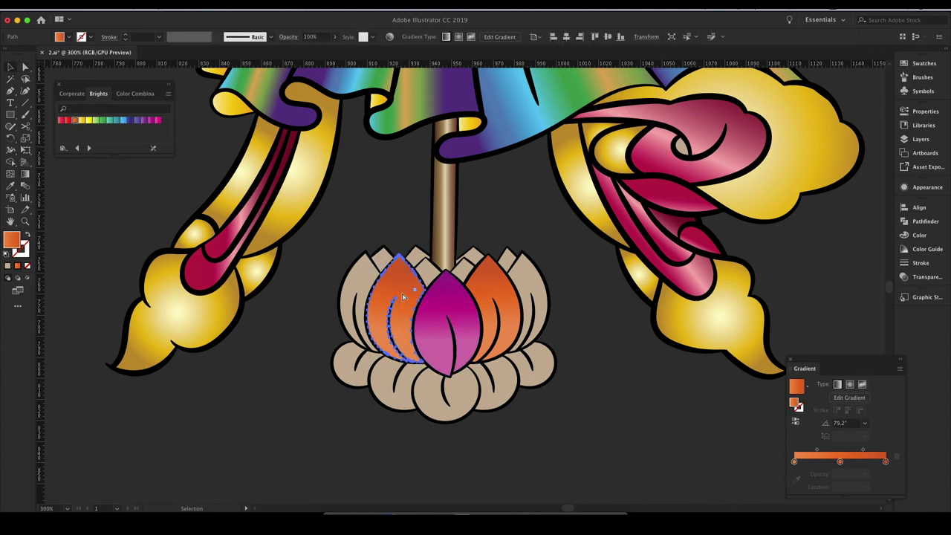
- Colour the right back petal green and the small back petals blue, yellow and red
{"action": "key", "text": "g"}
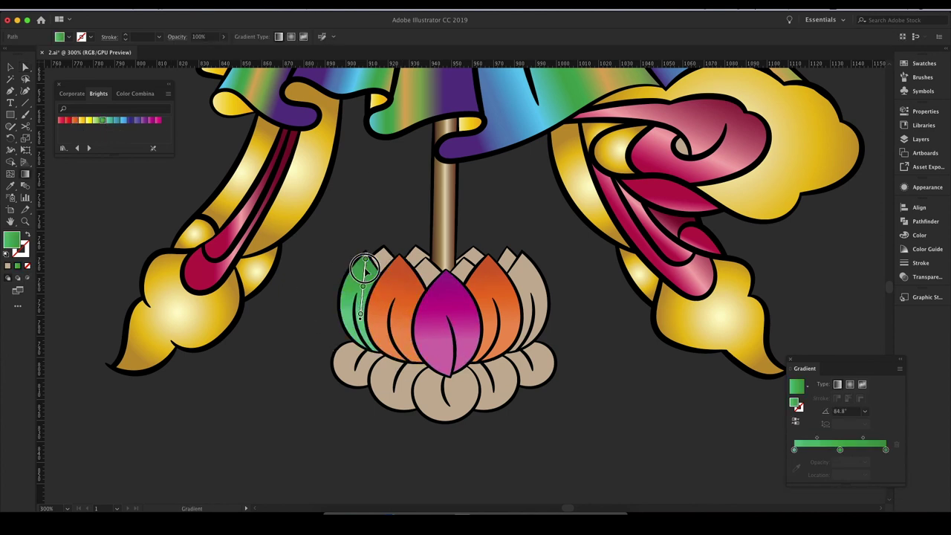
{"action": "left_click", "coordinate": [518, 259]}
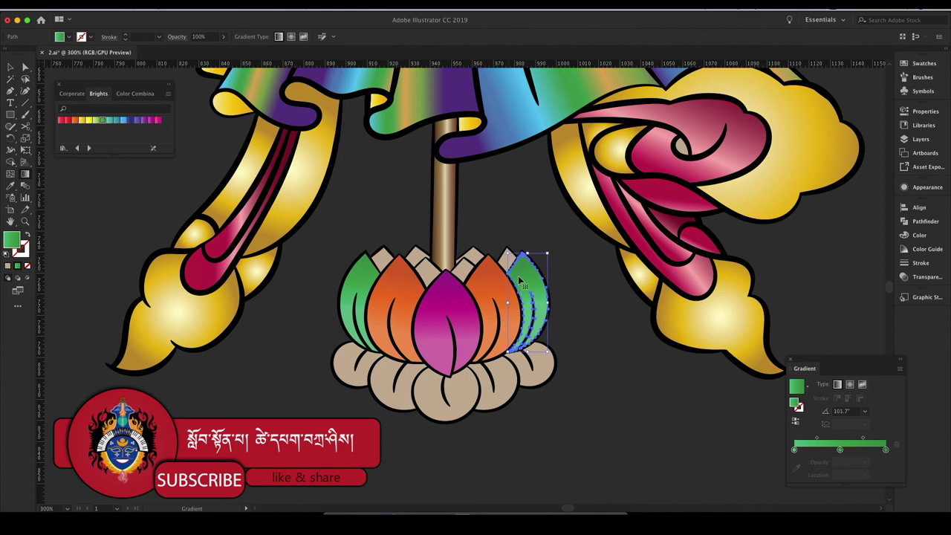
{"action": "scroll", "coordinate": [520, 280], "scroll_direction": "up", "scroll_amount": 1}
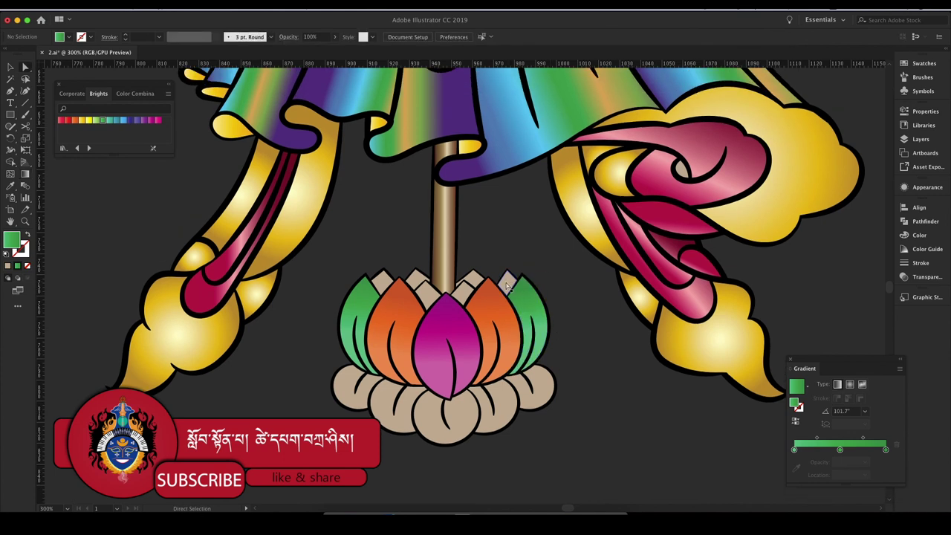
{"action": "left_click", "coordinate": [507, 280]}
{"action": "left_click", "coordinate": [382, 281]}
{"action": "left_click", "coordinate": [416, 279]}
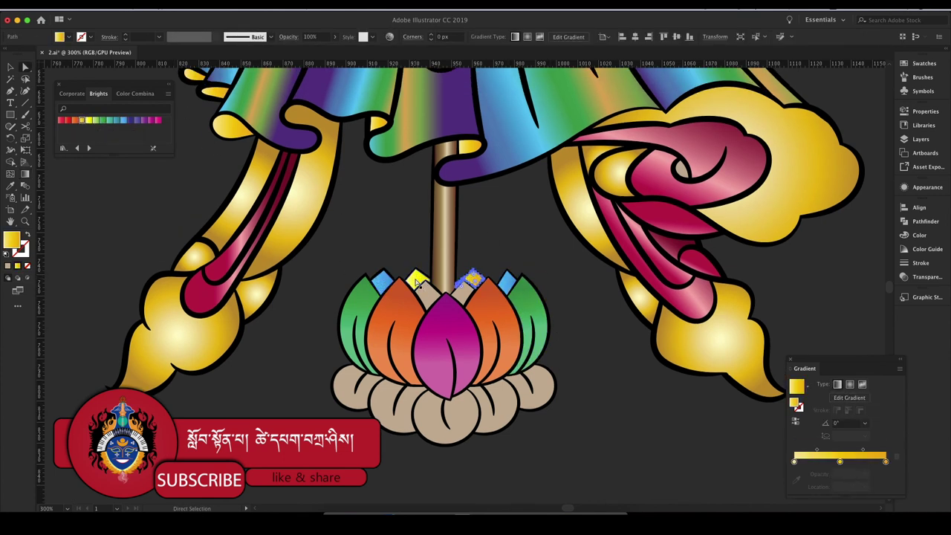
{"action": "left_click", "coordinate": [482, 277]}
- Fill the bottom-centre petal magenta and the lower left and right petals with orange gradients
{"action": "scroll", "coordinate": [459, 394], "scroll_direction": "down", "scroll_amount": 1}
{"action": "left_click", "coordinate": [459, 394]}
{"action": "left_click_drag", "start_coordinate": [413, 419], "coordinate": [414, 456]}
{"action": "left_click", "coordinate": [494, 386]}
{"action": "left_click_drag", "start_coordinate": [464, 381], "coordinate": [522, 381]}
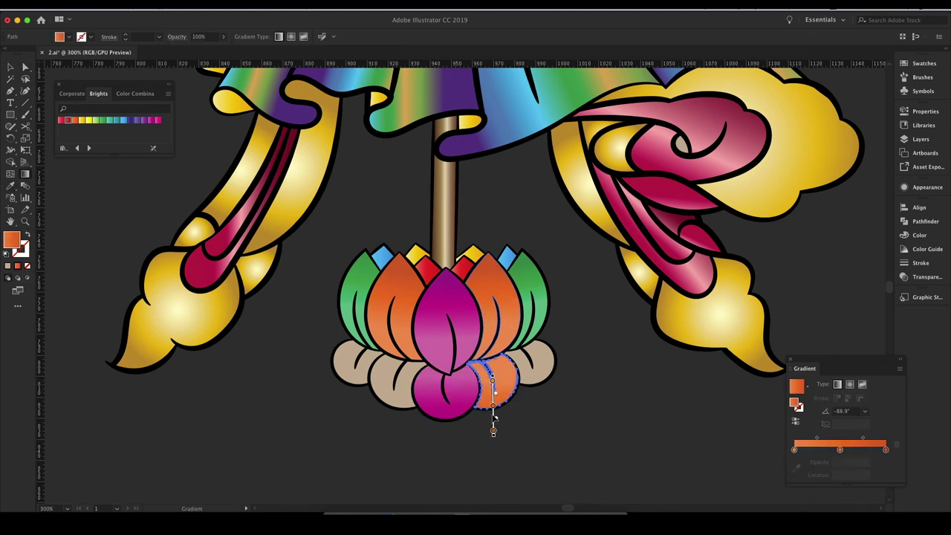
{"action": "left_click", "coordinate": [394, 382]}
{"action": "left_click_drag", "start_coordinate": [369, 381], "coordinate": [431, 381]}
- Fill both outer base petals with the green gradient, then zoom out to the whole artwork
{"action": "left_click", "coordinate": [531, 364]}
{"action": "key", "text": "i"}
{"action": "left_click", "coordinate": [535, 301]}
{"action": "left_click", "coordinate": [355, 364]}
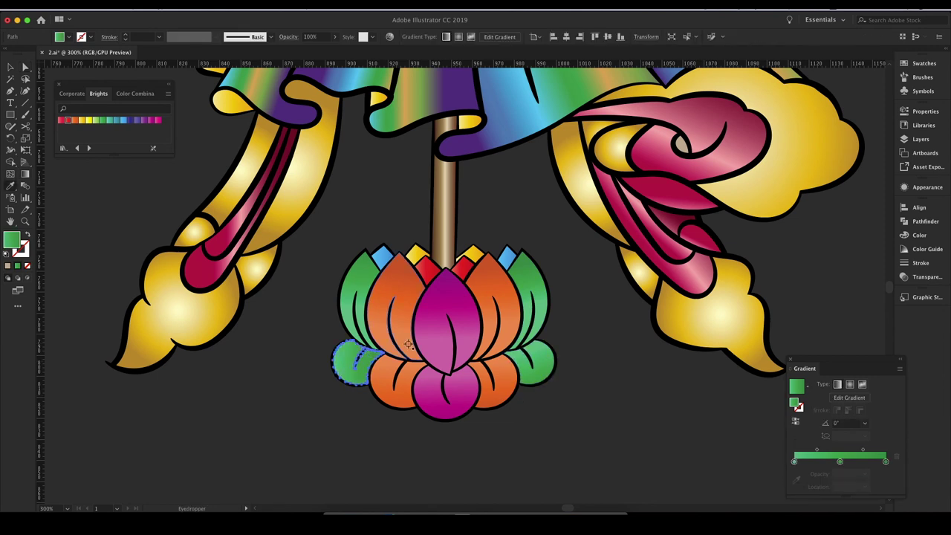
{"action": "left_click", "coordinate": [503, 435]}
{"action": "key", "text": "ctrl+1"}
- Select the background rectangle in Layers and fill it with Plum Radial, after briefly trying Bronze
{"action": "left_click", "coordinate": [60, 84]}
{"action": "left_click", "coordinate": [255, 180], "text": "alt"}
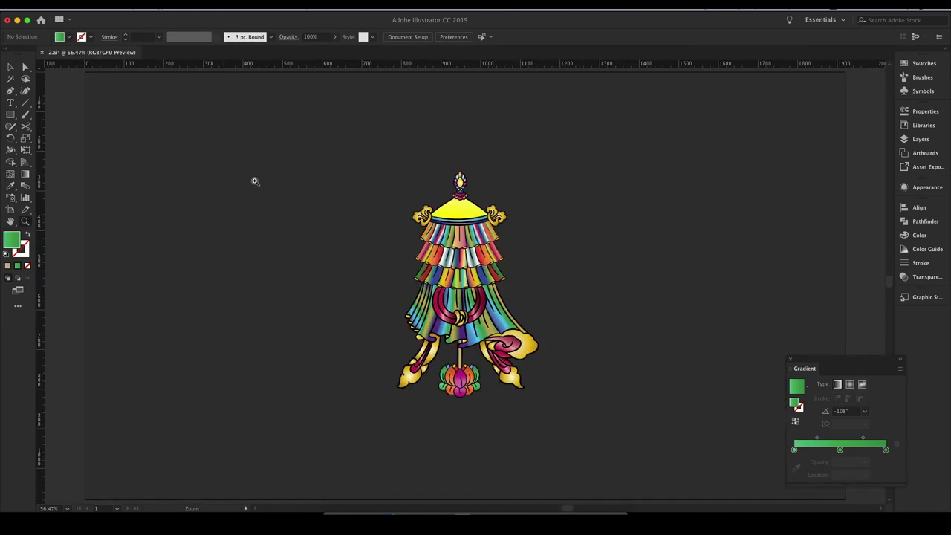
{"action": "left_click", "coordinate": [467, 280]}
{"action": "left_click", "coordinate": [920, 139]}
{"action": "left_click", "coordinate": [879, 153]}
{"action": "left_click", "coordinate": [924, 64]}
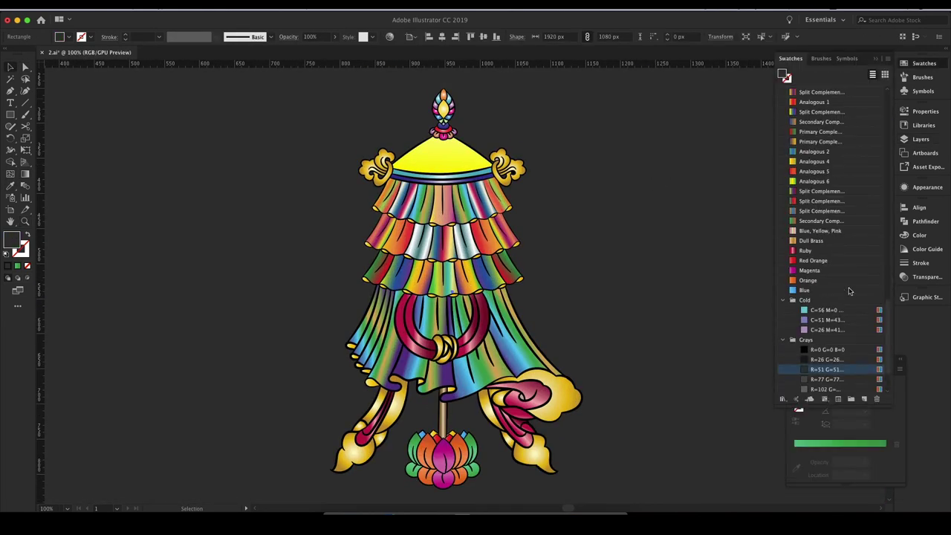
{"action": "scroll", "coordinate": [825, 223], "scroll_direction": "up", "scroll_amount": 5}
{"action": "left_click", "coordinate": [808, 151]}
{"action": "scroll", "coordinate": [821, 202], "scroll_direction": "up", "scroll_amount": 5}
{"action": "left_click", "coordinate": [823, 241]}
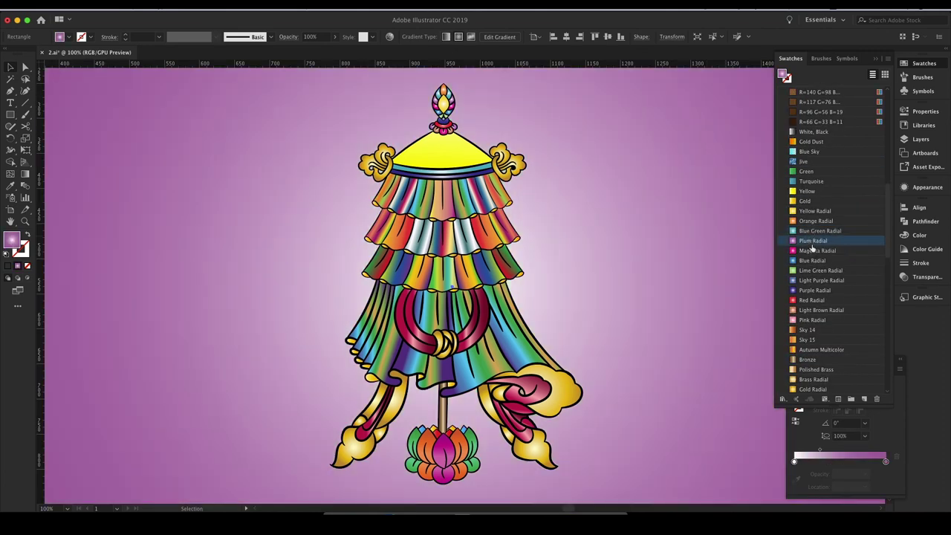